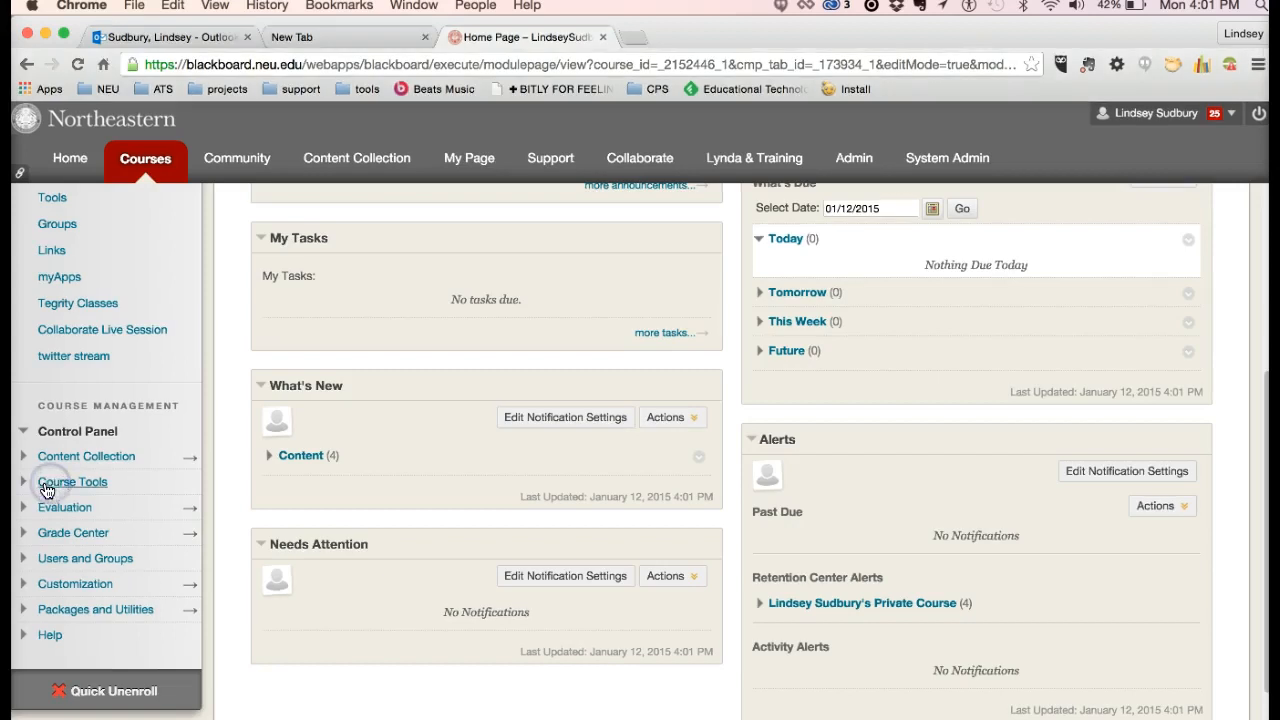
Open the Module 1 Paper inbox from the course's Turnitin Assignments tool.
click(50, 484)
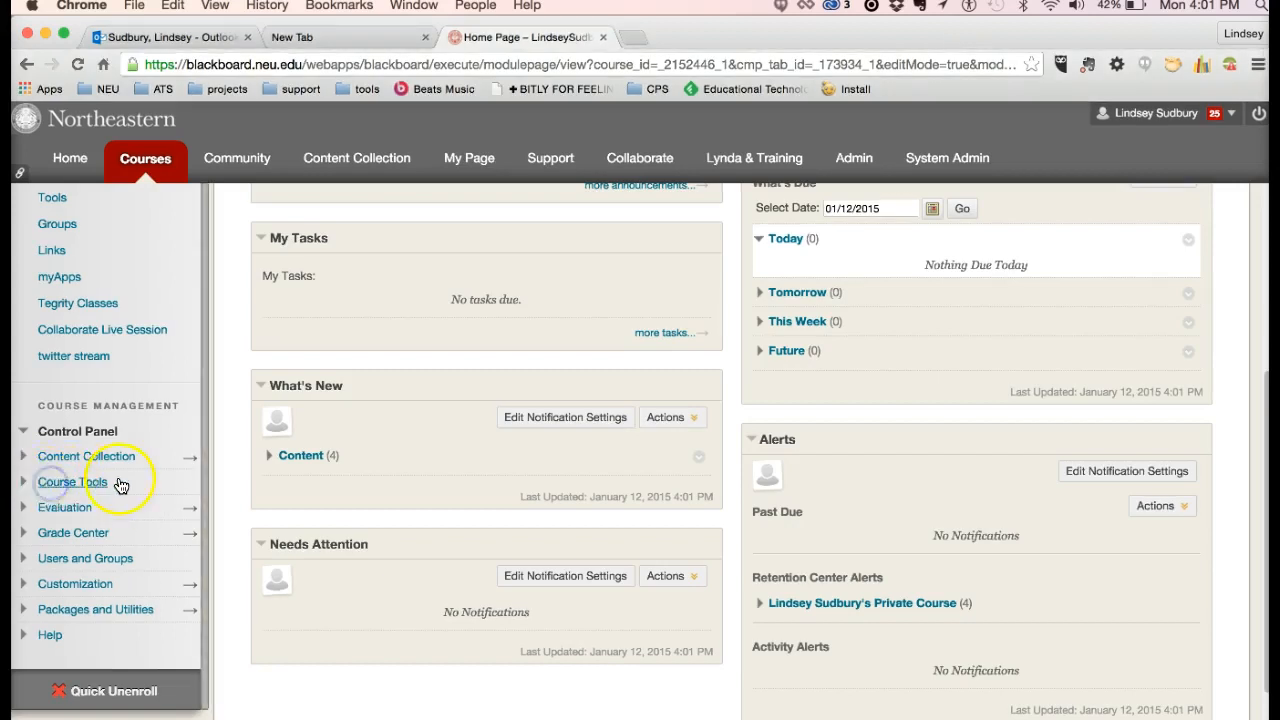
scroll(100, 530, down, 5)
scroll(100, 530, down, 3)
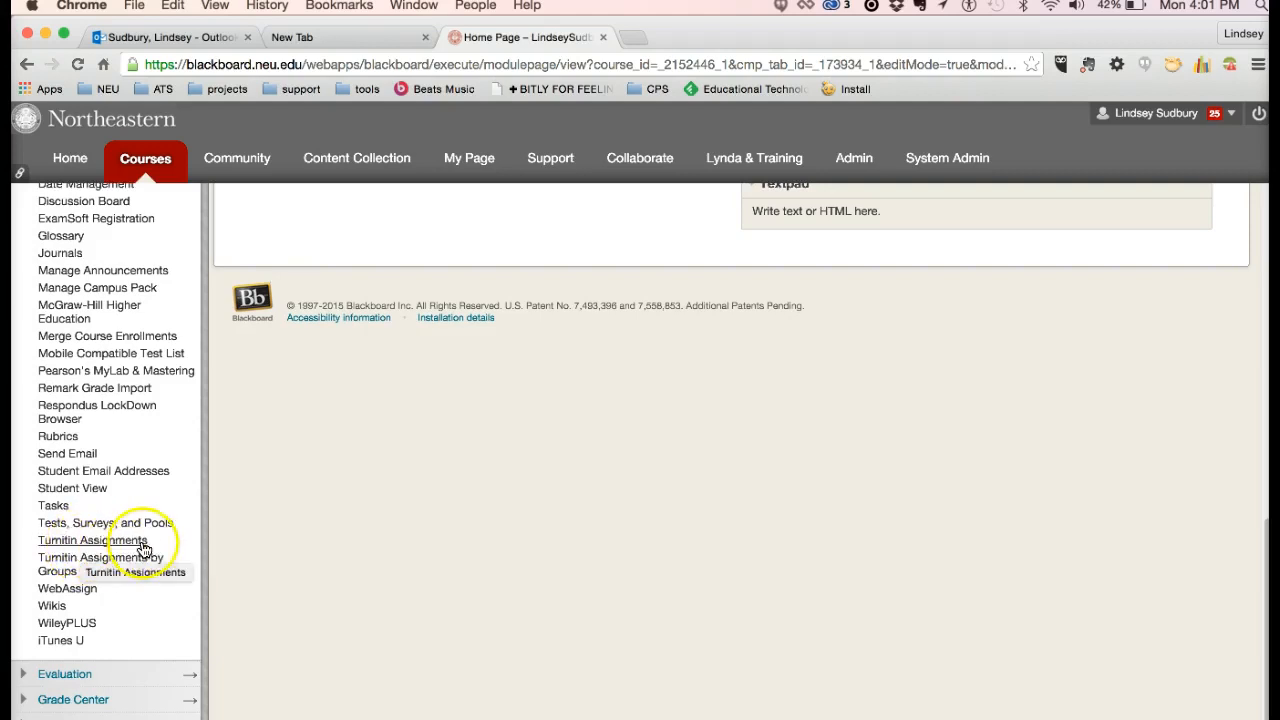
click(133, 541)
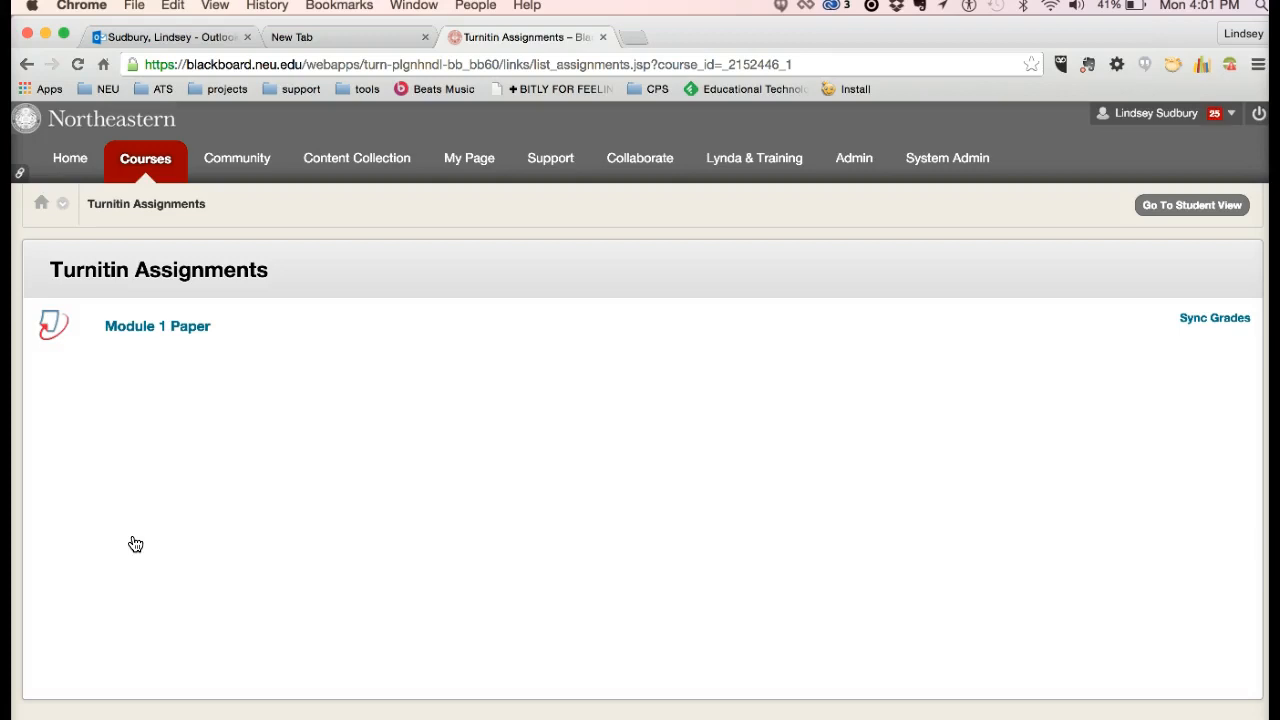
click(162, 330)
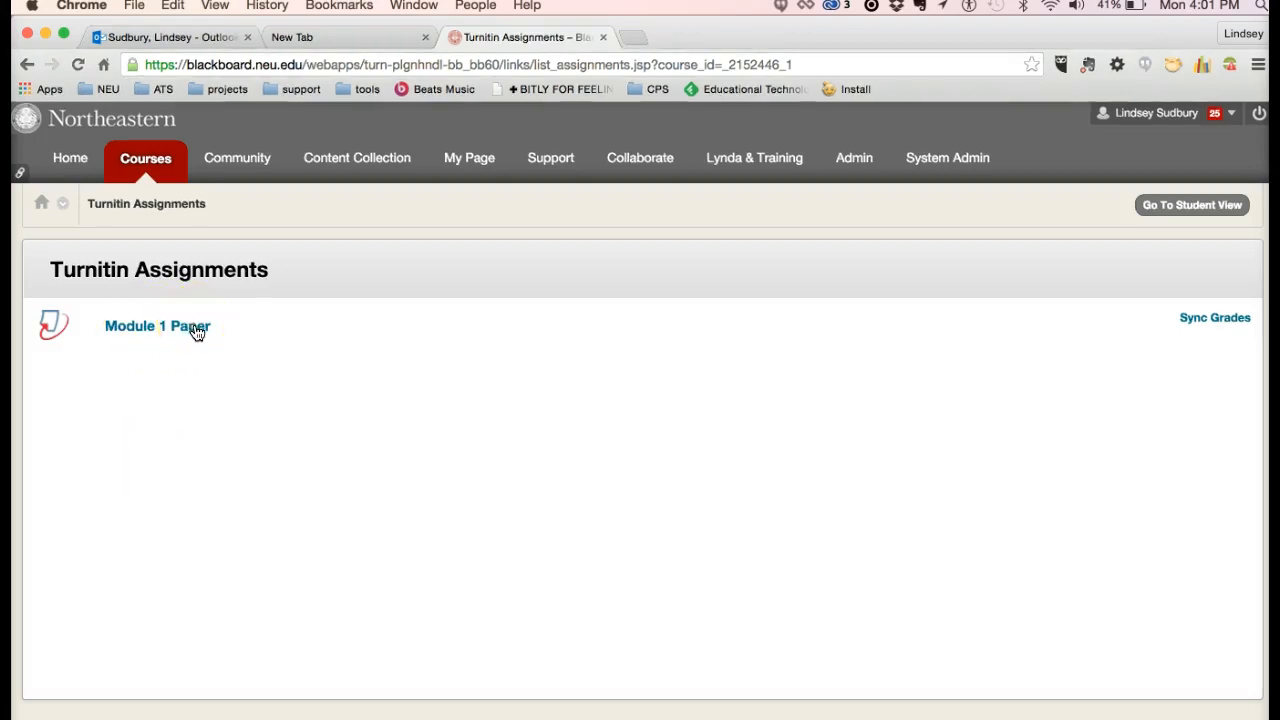
click(197, 333)
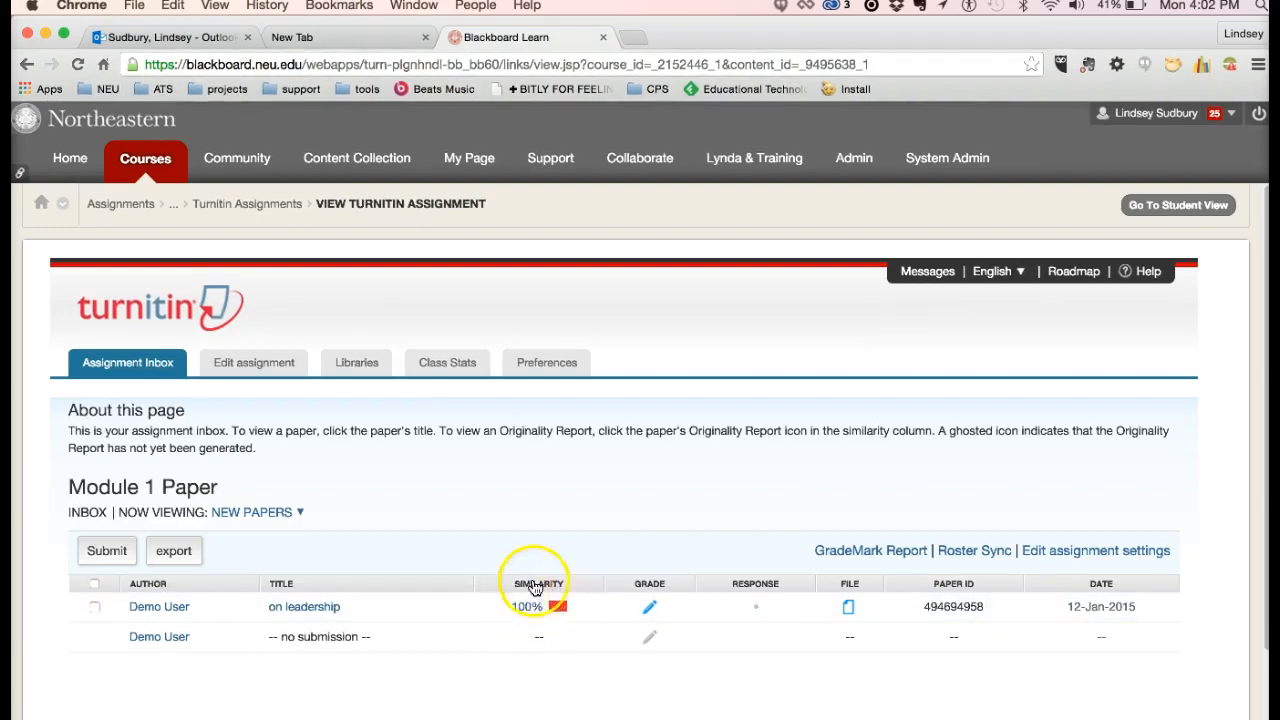
Open the originality report for the "on leadership" paper and look through the highlighted matching text.
click(563, 609)
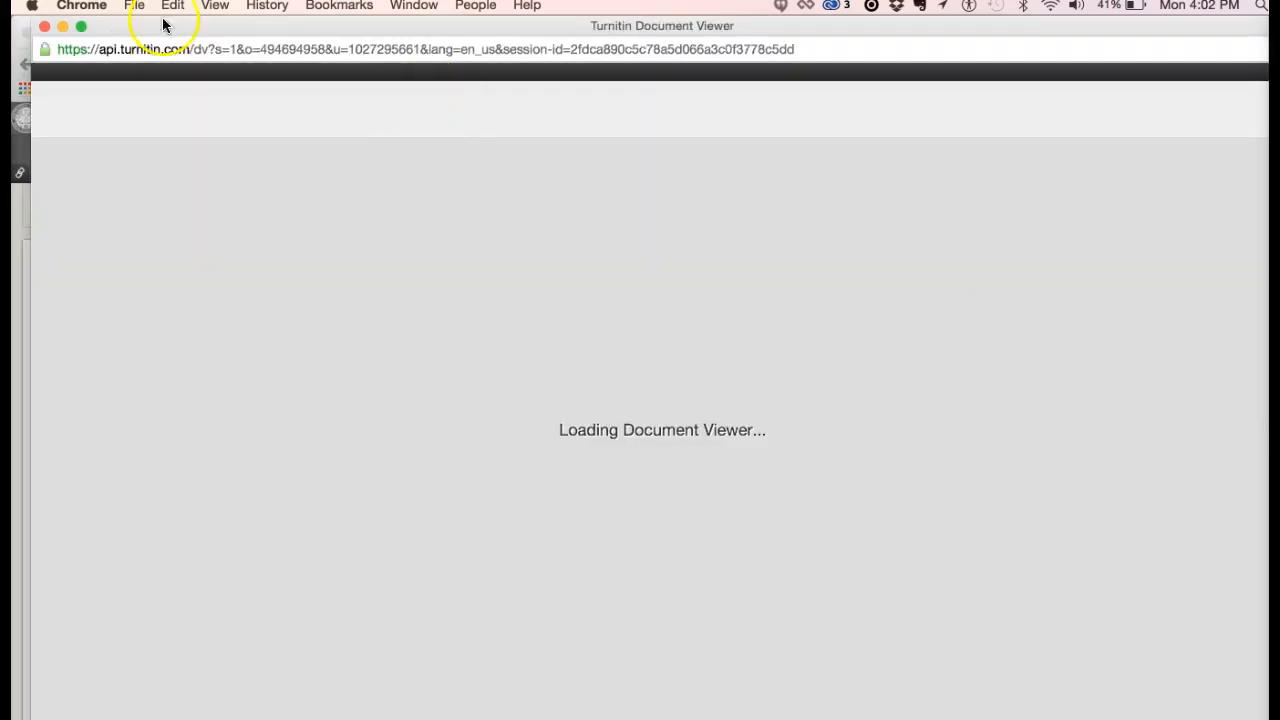
drag(157, 29, 140, 32)
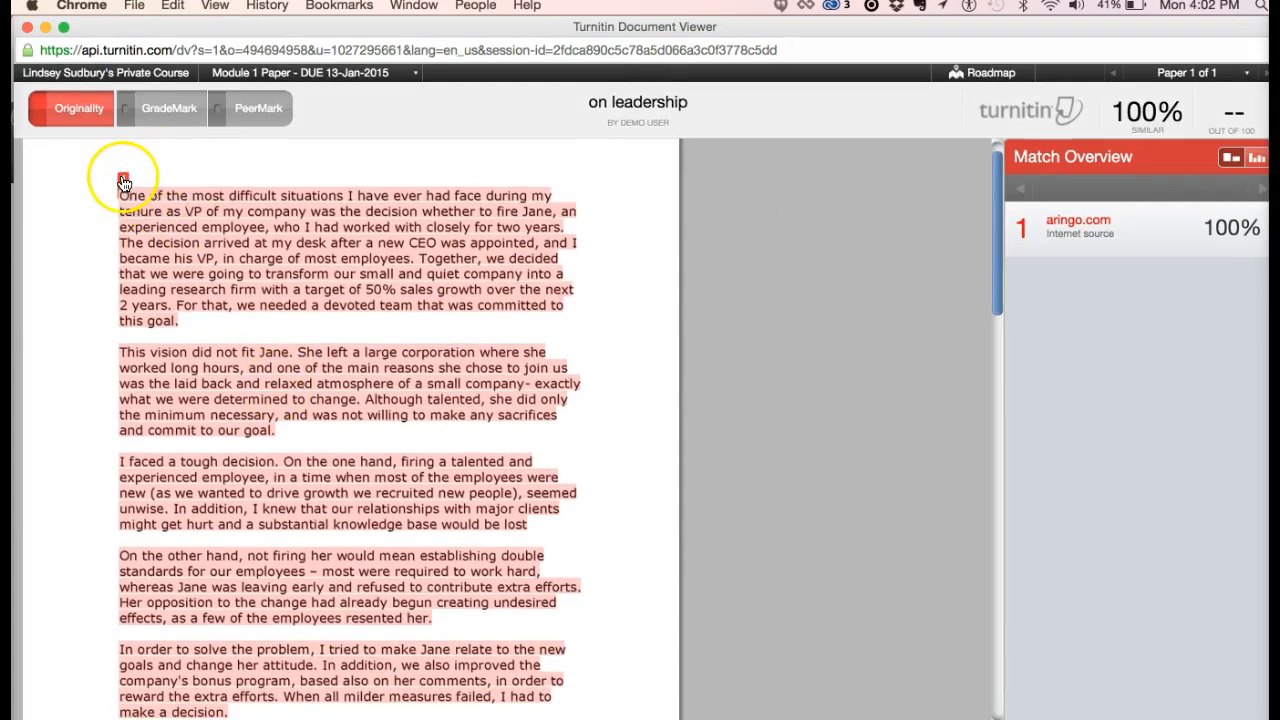
mouse_move(1063, 234)
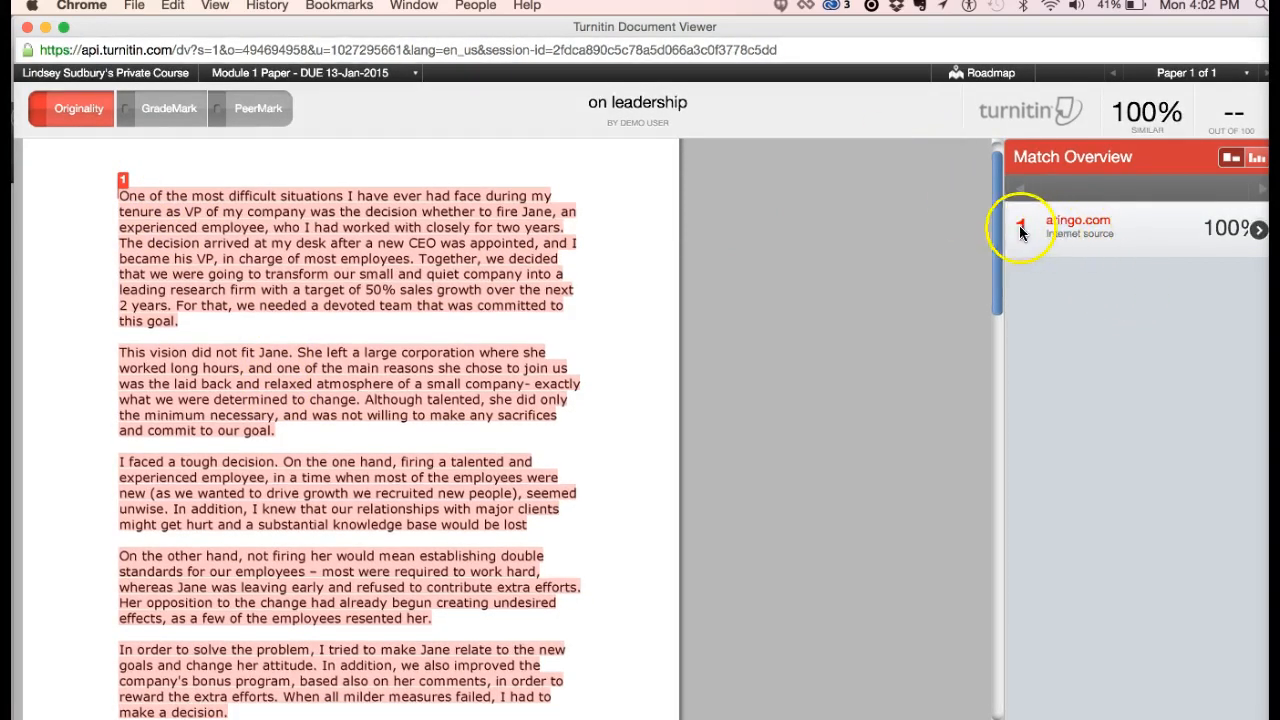
scroll(473, 250, down, 4)
scroll(473, 253, down, 8)
scroll(473, 253, up, 7)
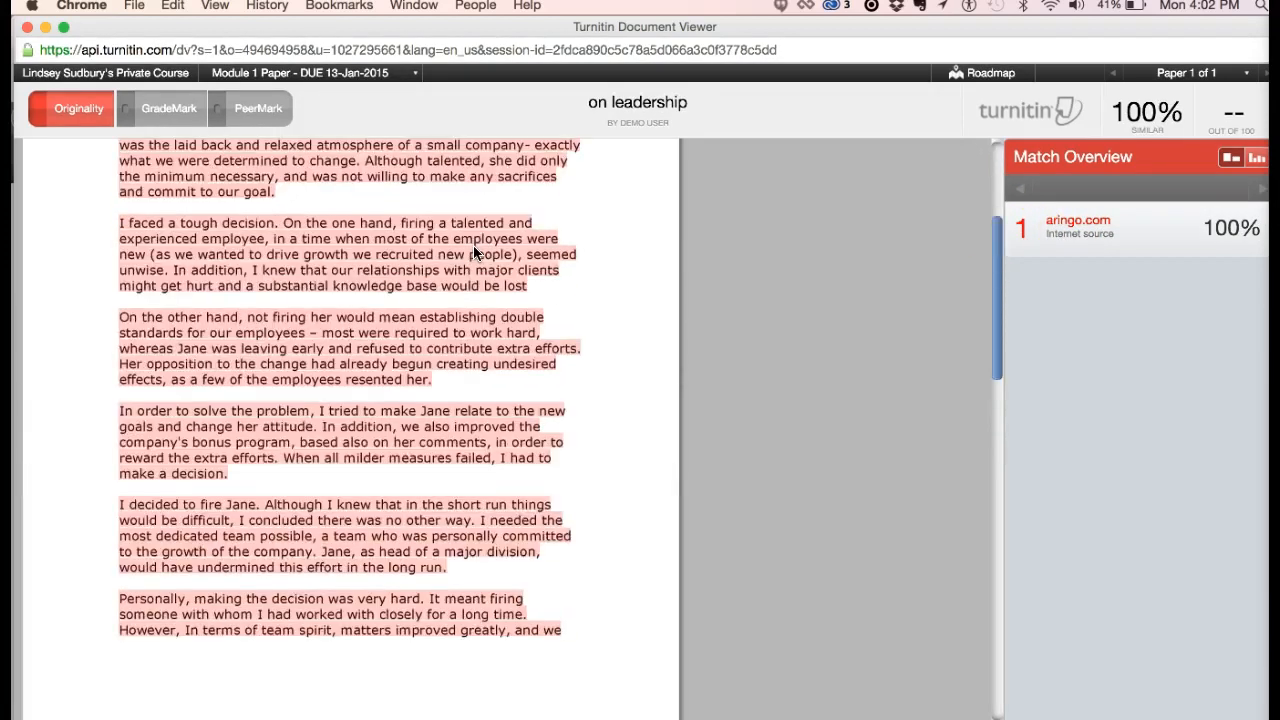
scroll(473, 247, up, 6)
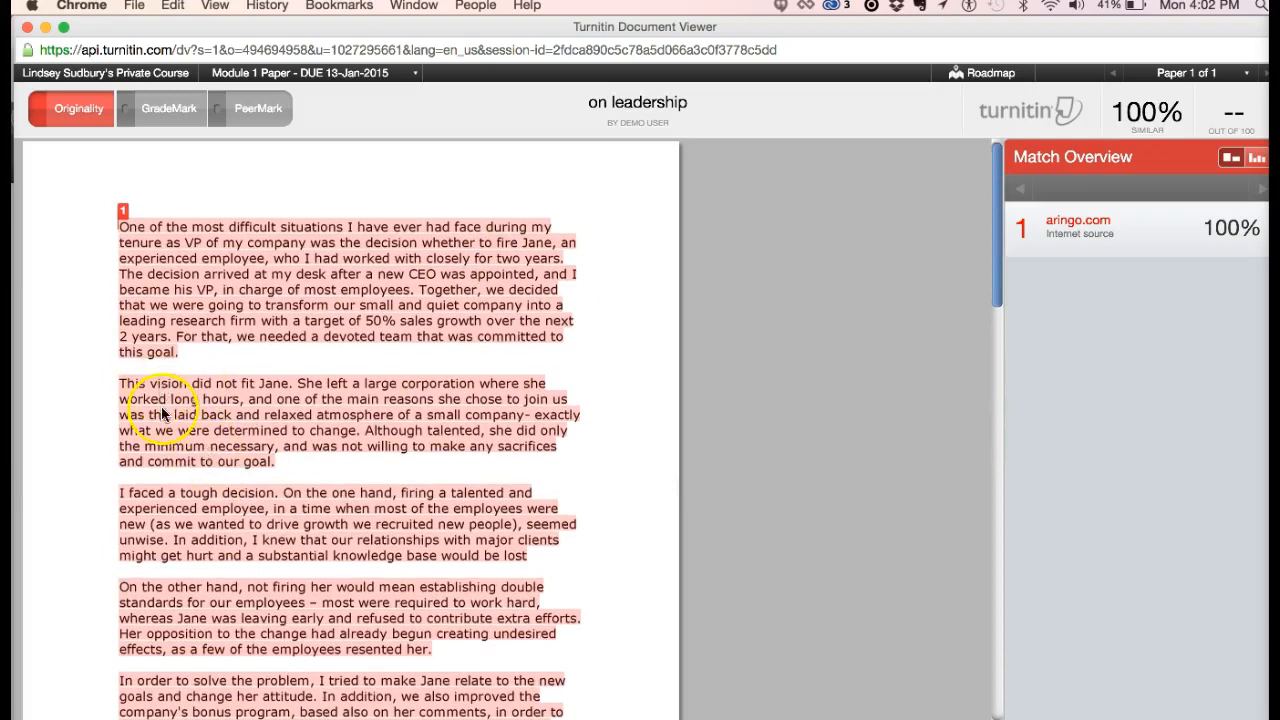
Show the match breakdown and source excerpt for aringo.com, with the whole report window in view.
click(1100, 221)
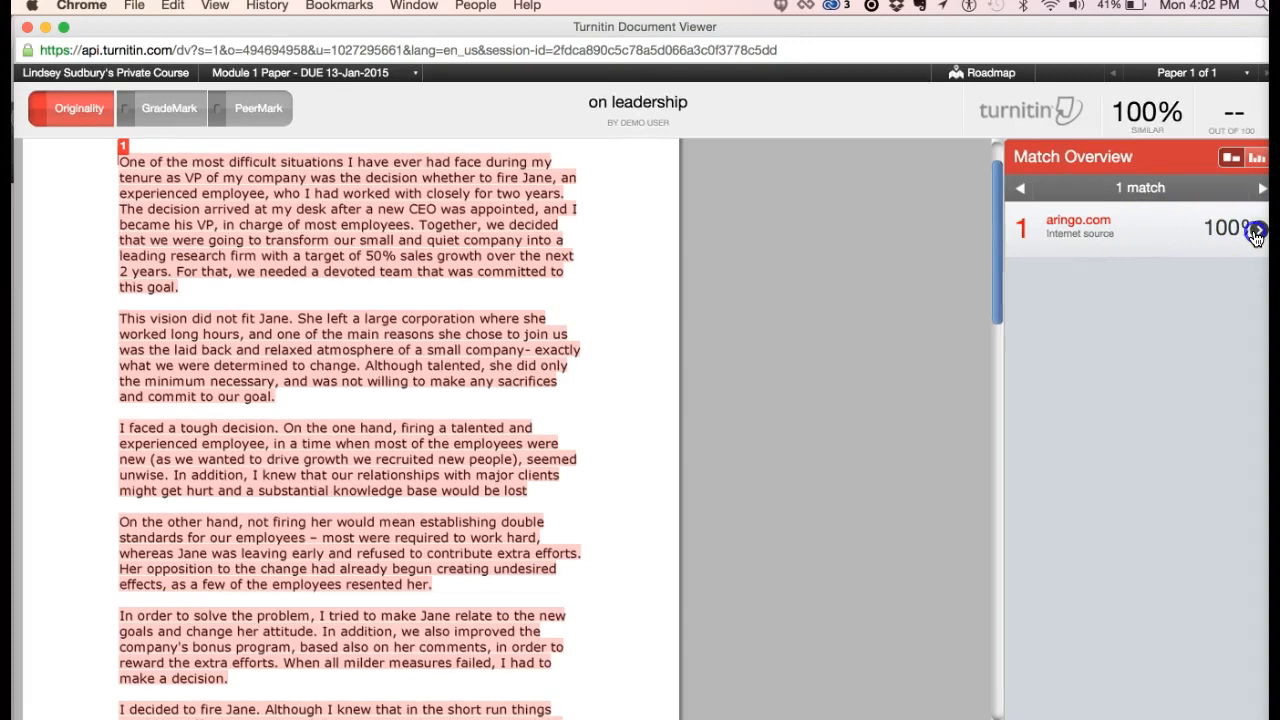
click(1257, 229)
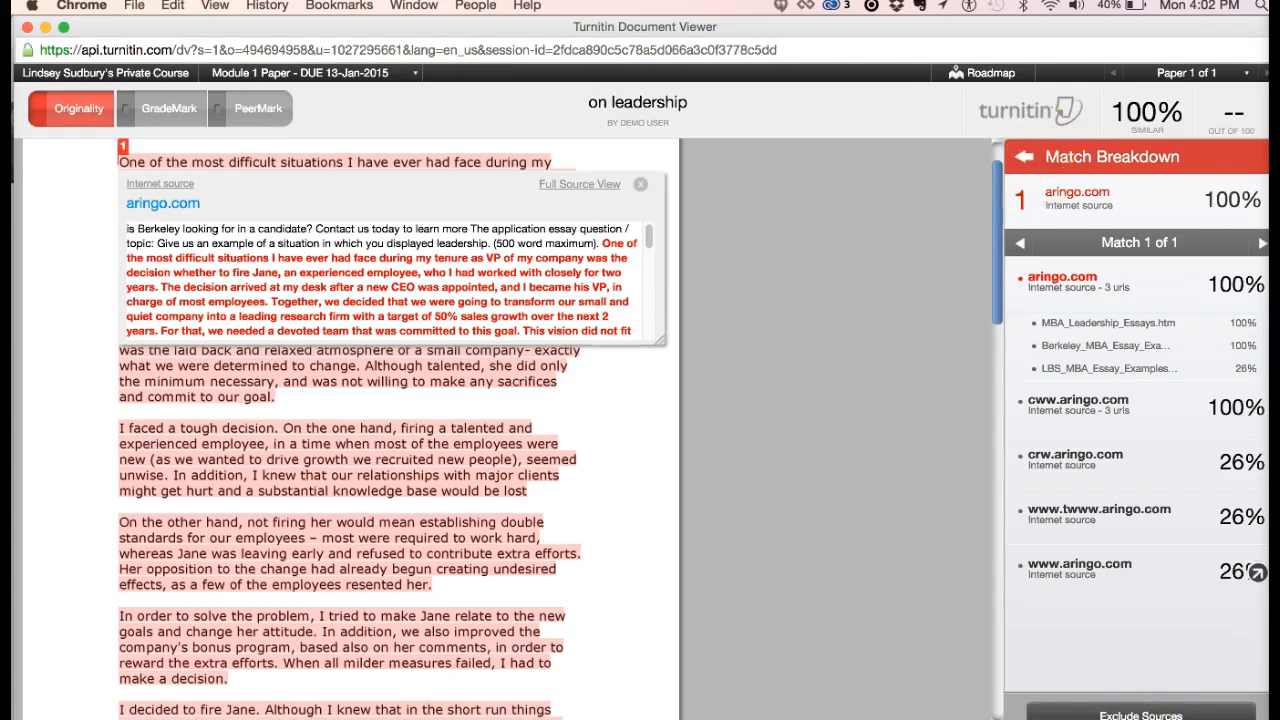
mouse_move(1268, 719)
mouse_down()
mouse_move(1250, 706)
mouse_move(1266, 719)
mouse_up()
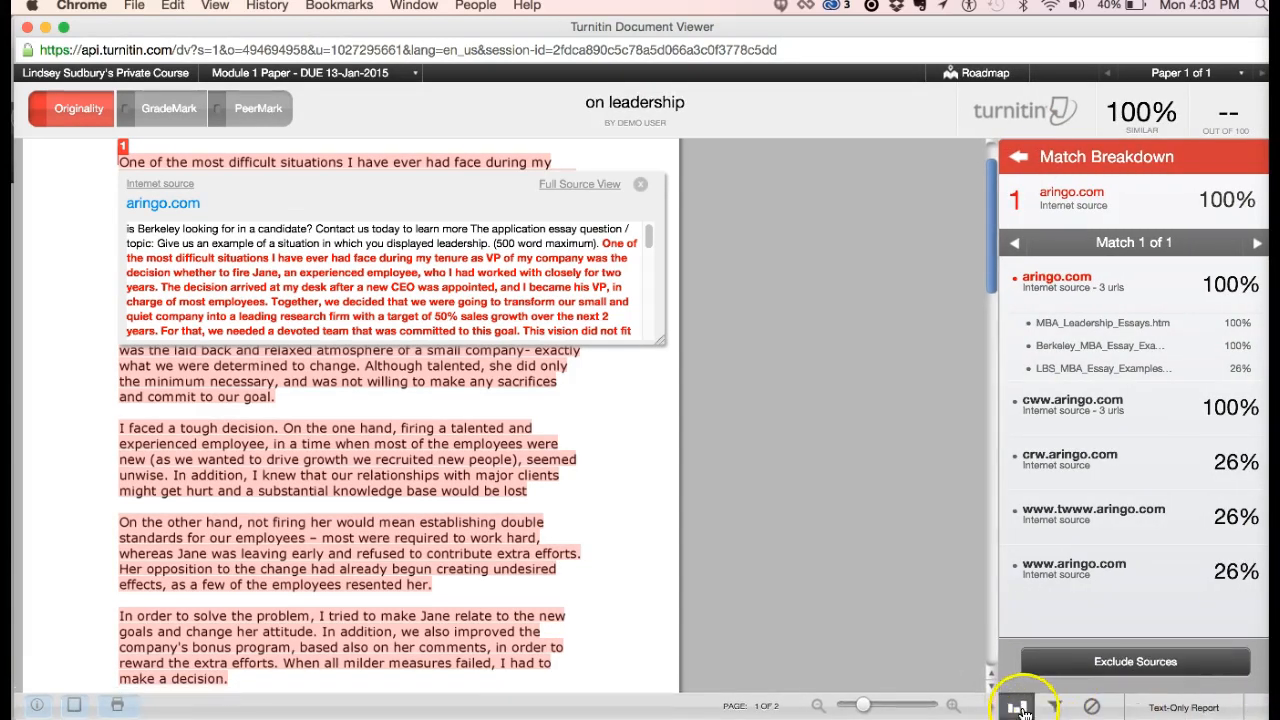
Examine the originality report's filters, including the match-size exclusion options, and its list of excluded sources.
click(1049, 707)
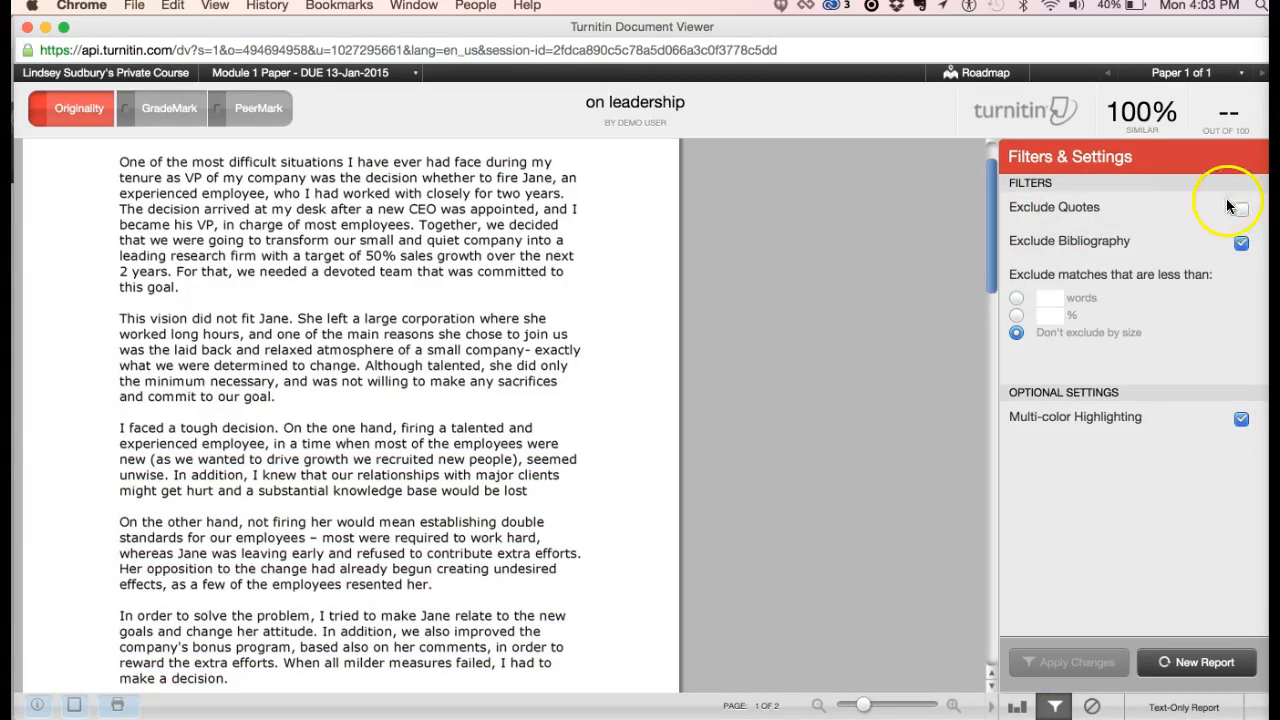
click(1017, 316)
click(1015, 332)
click(1170, 664)
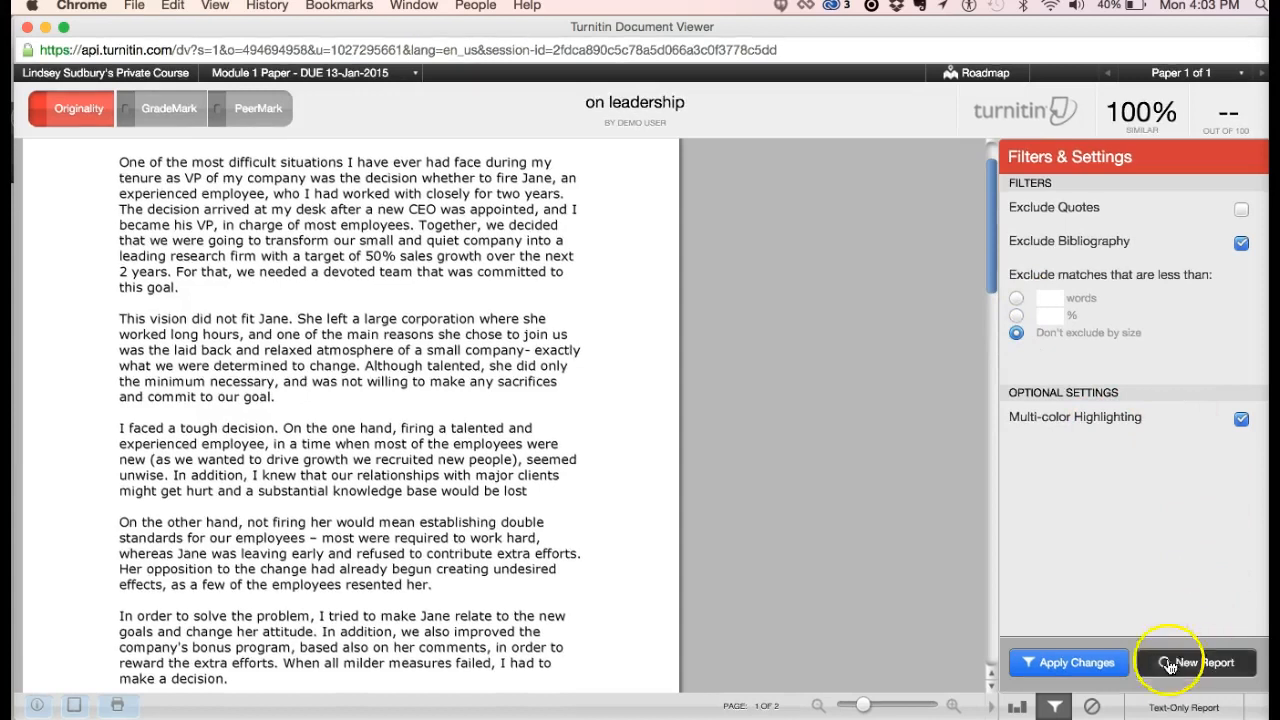
click(1092, 707)
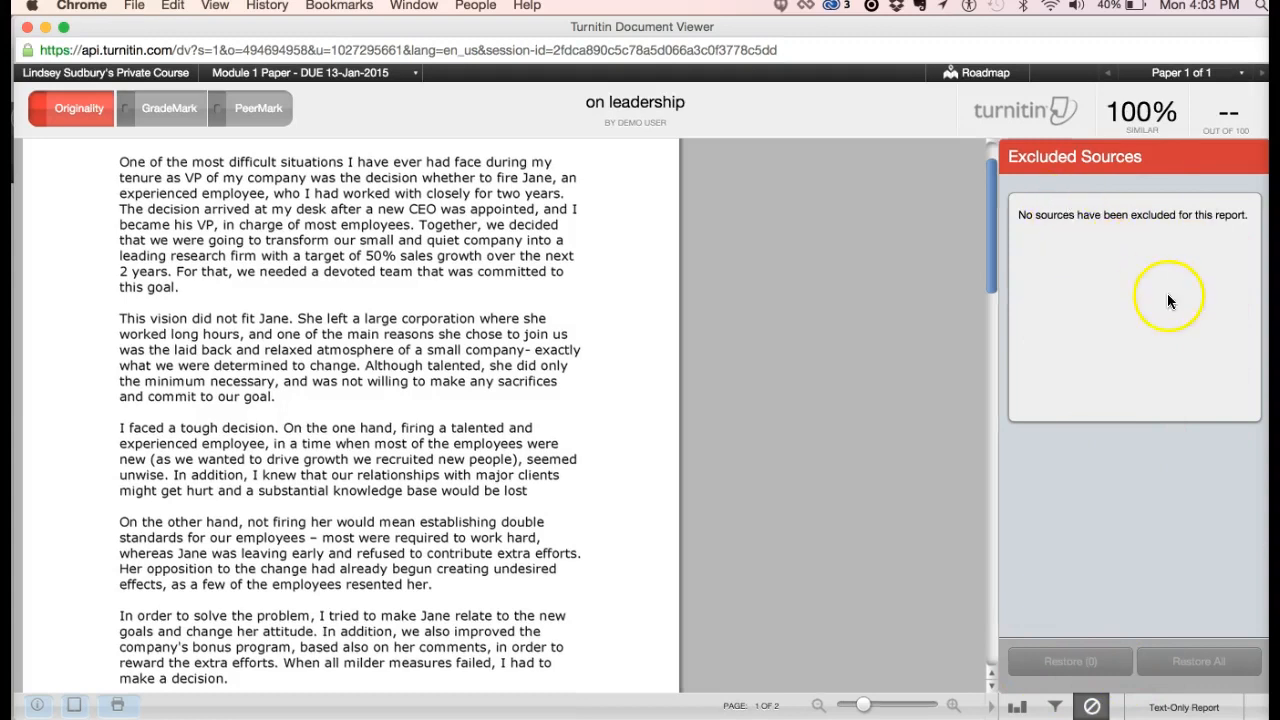
Return to the match breakdown, then close the aringo.com source excerpt and the originality report.
click(1017, 705)
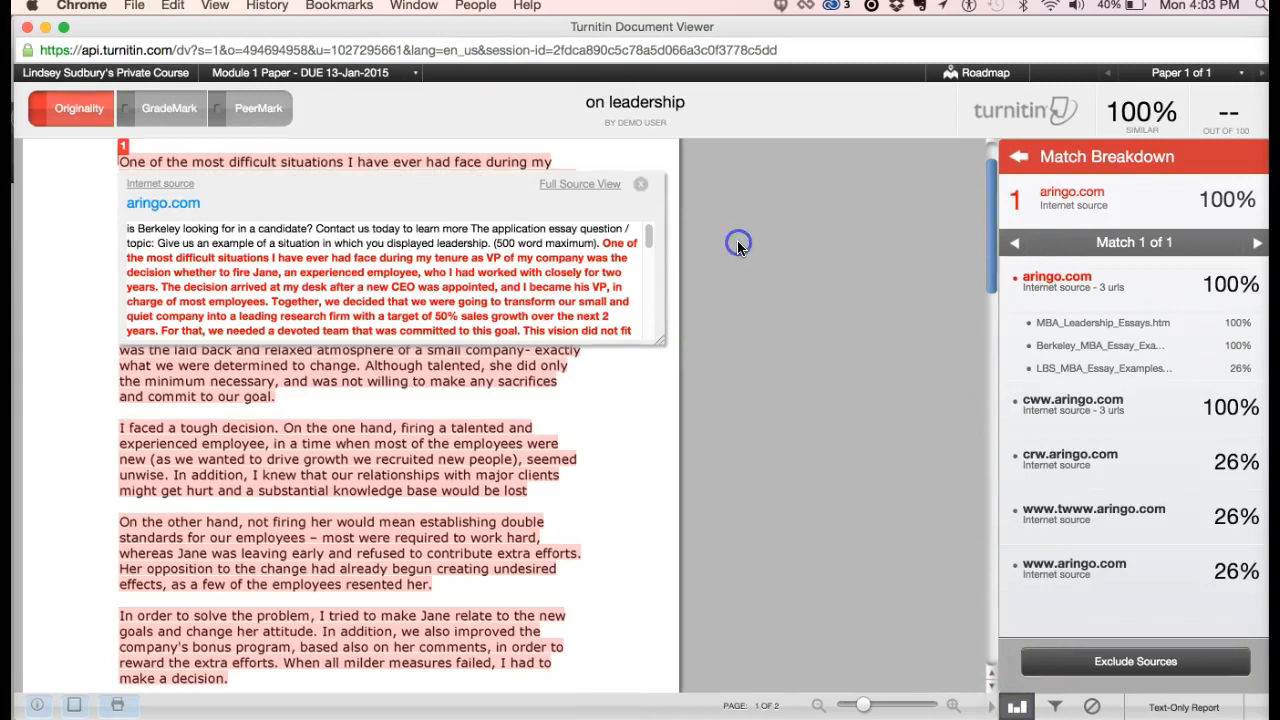
click(641, 184)
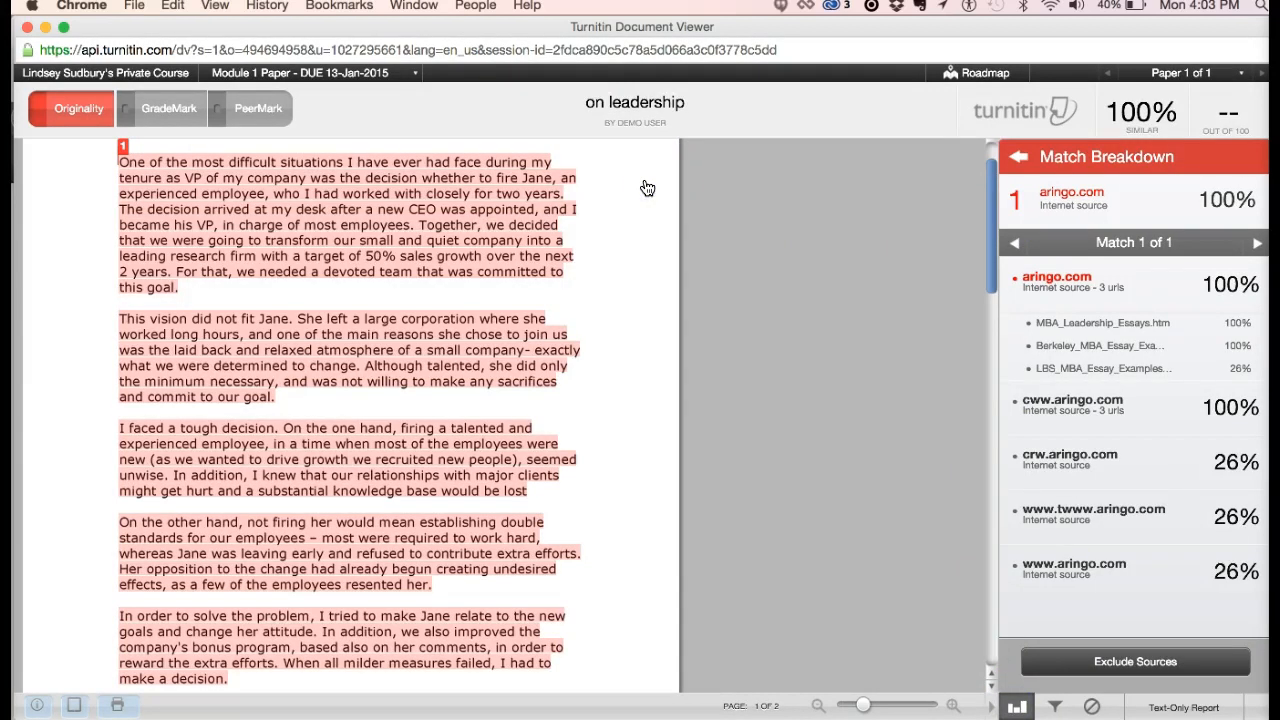
click(28, 28)
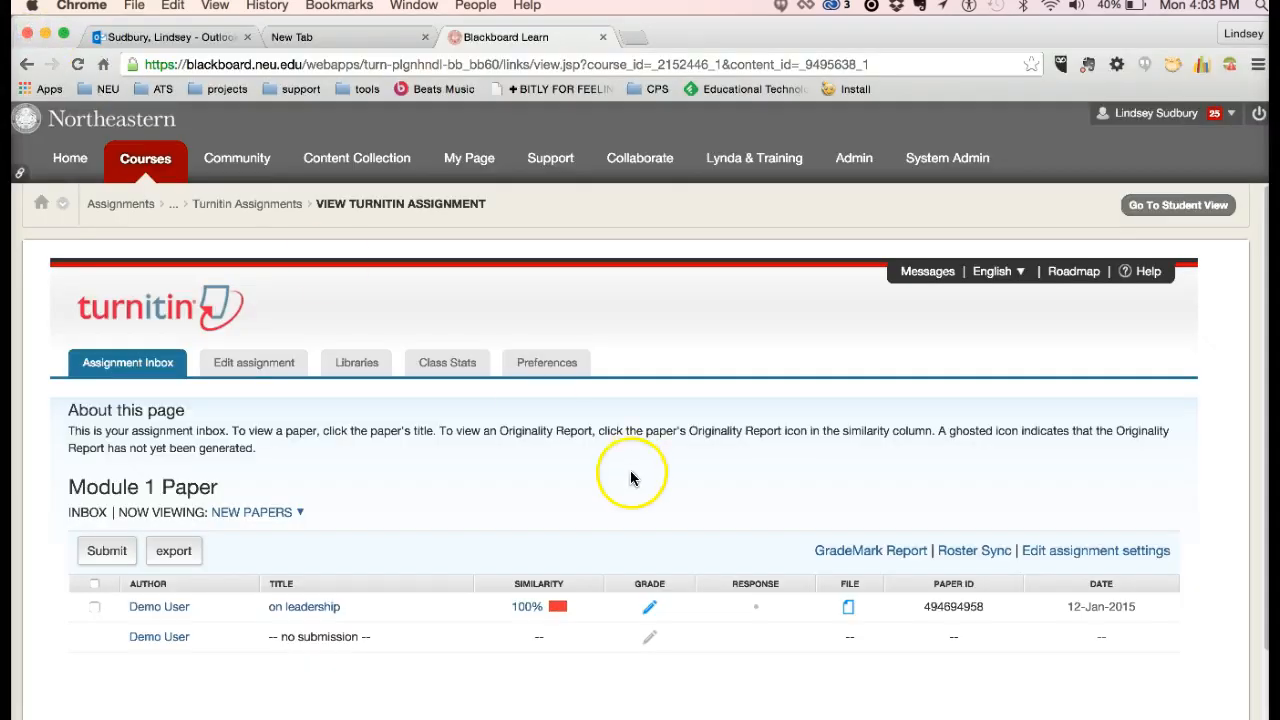
Open the "on leadership" paper for grading in GradeMark, agreeing to mark a draft submission.
click(651, 610)
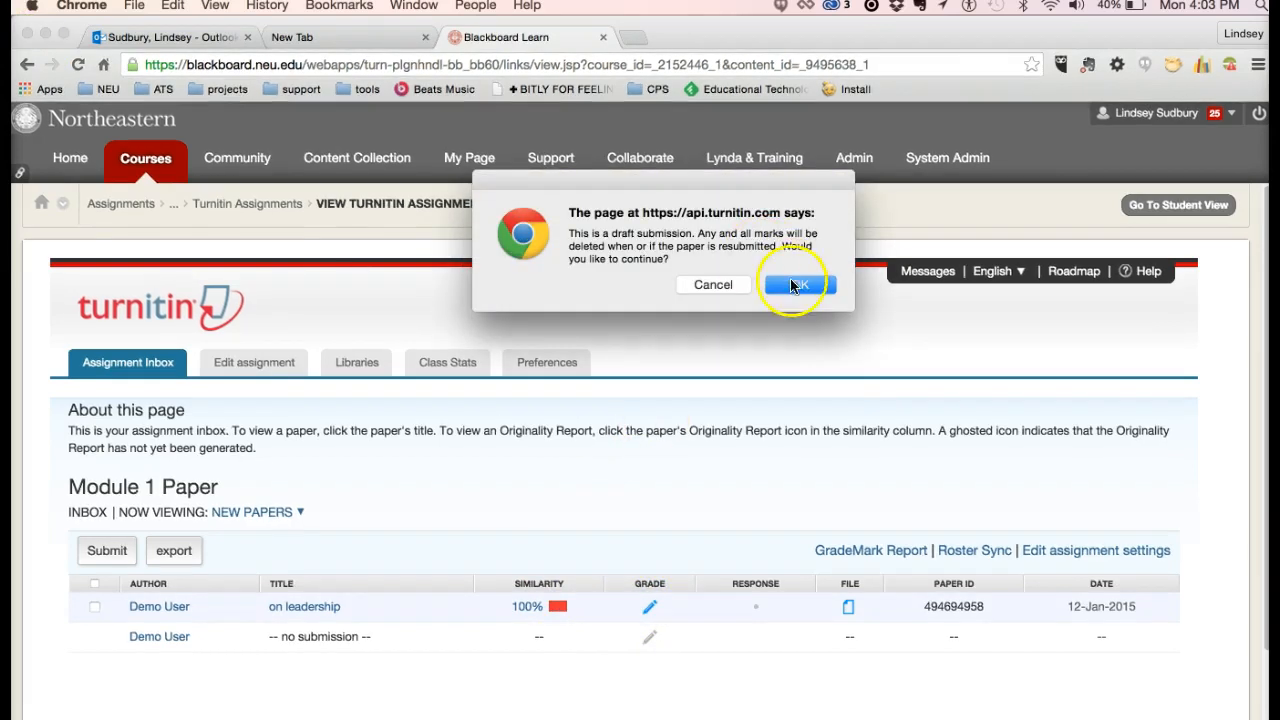
click(788, 286)
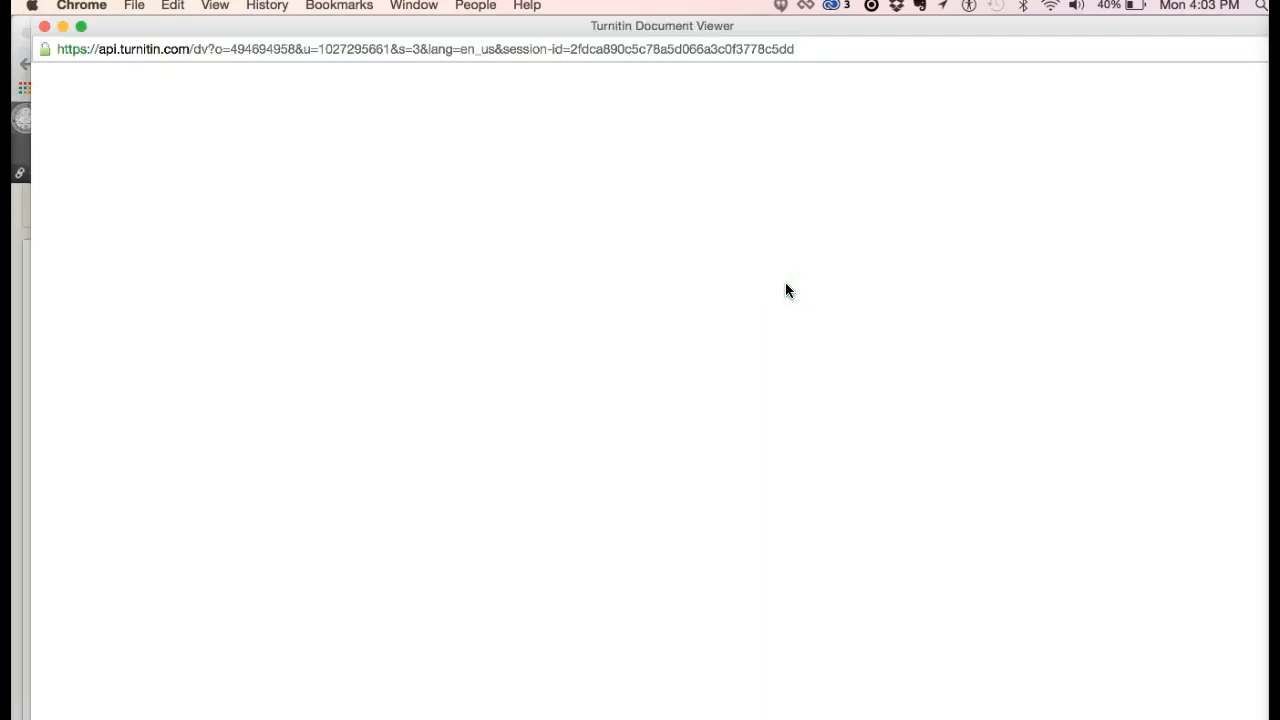
drag(289, 34, 272, 35)
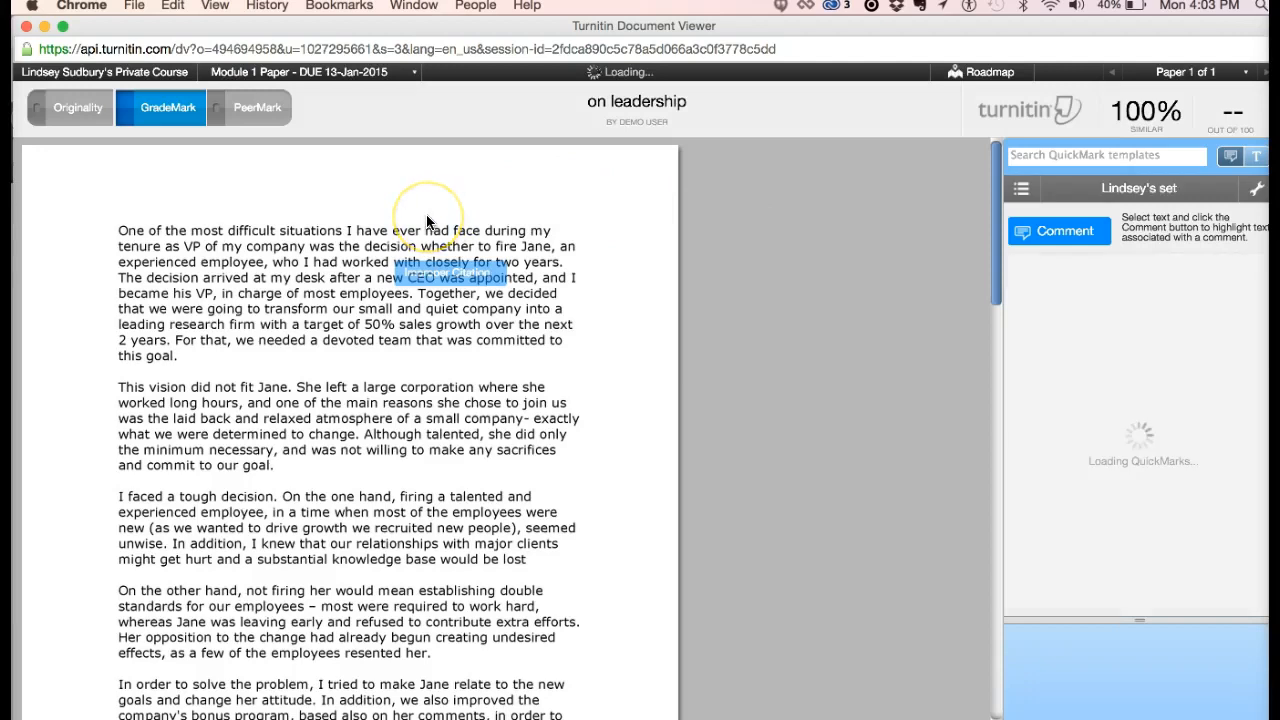
View the Improper Citation comment in the first paragraph and look through the paper for other marks.
click(420, 274)
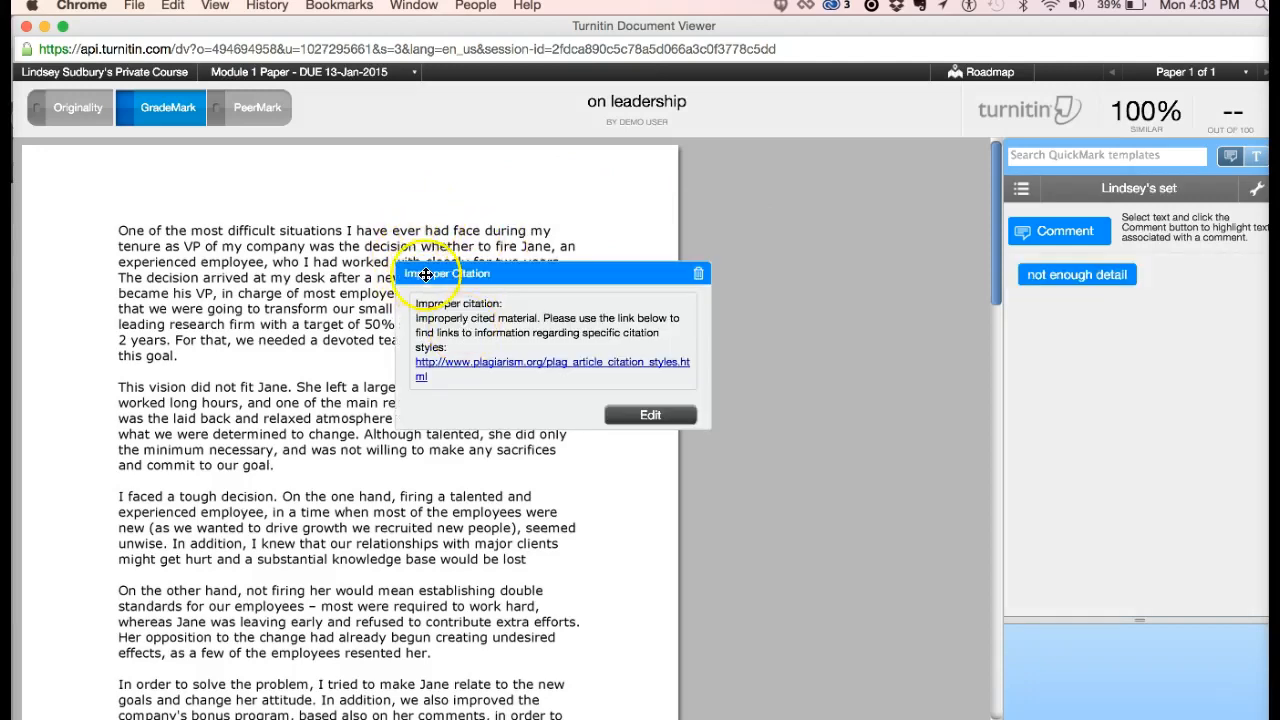
click(325, 447)
scroll(322, 446, down, 10)
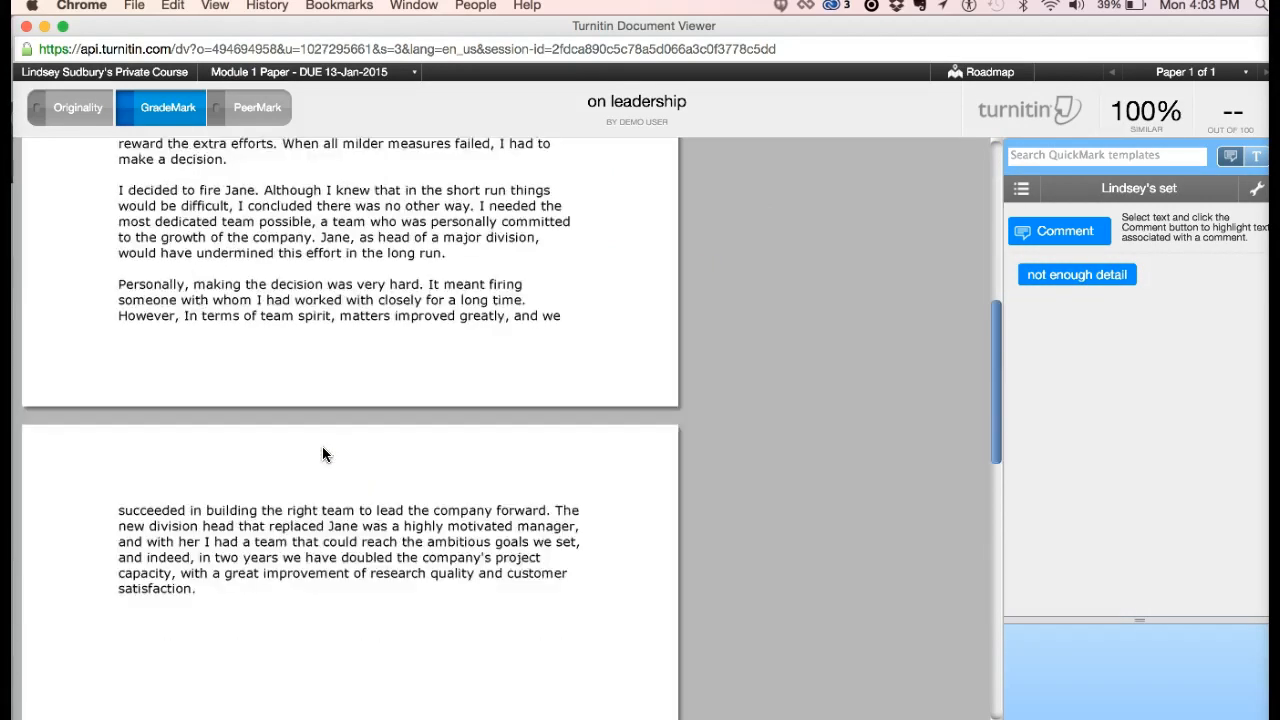
scroll(322, 446, up, 10)
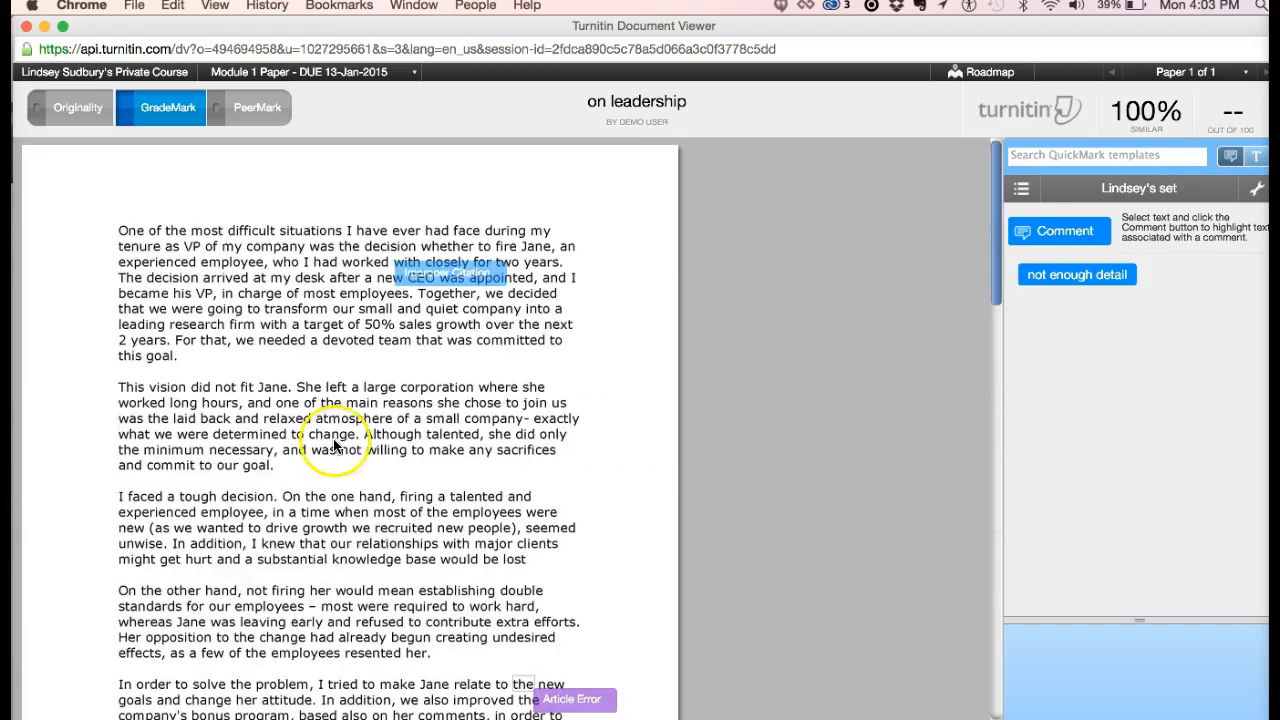
scroll(335, 447, down, 5)
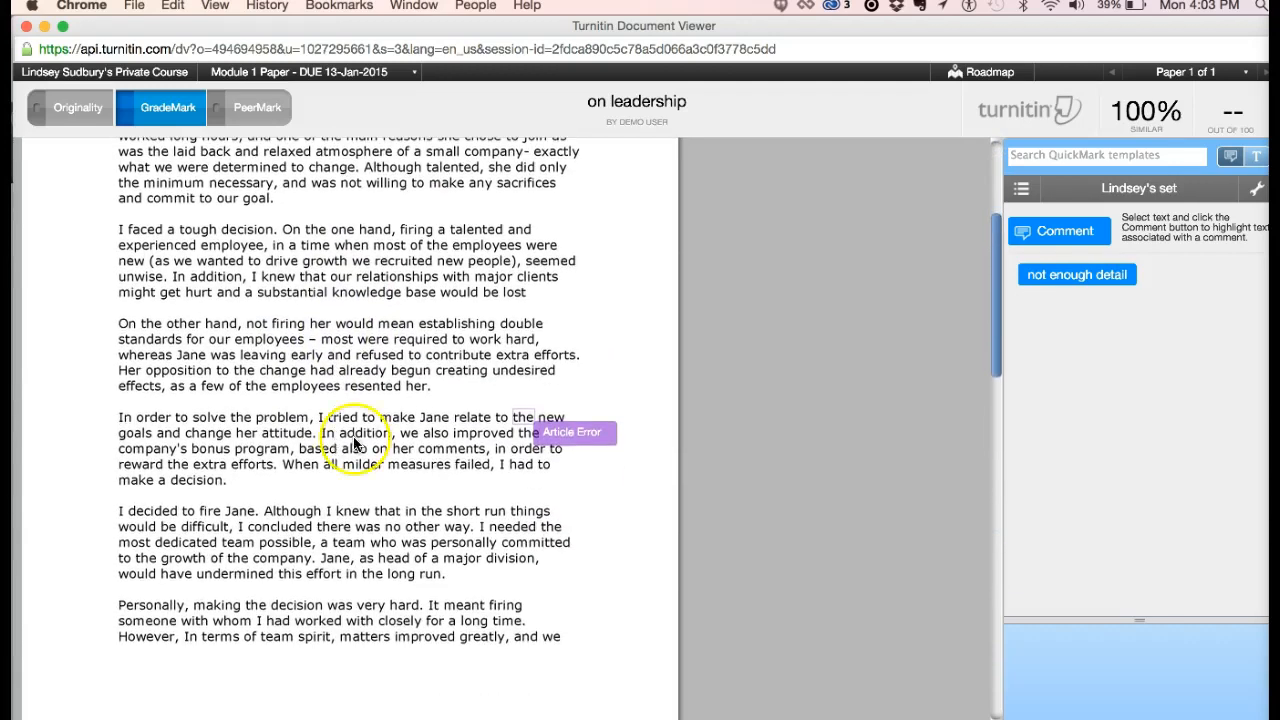
Inspect the Article Error mark on "the" in the paragraph beginning "In order to solve the problem".
click(567, 437)
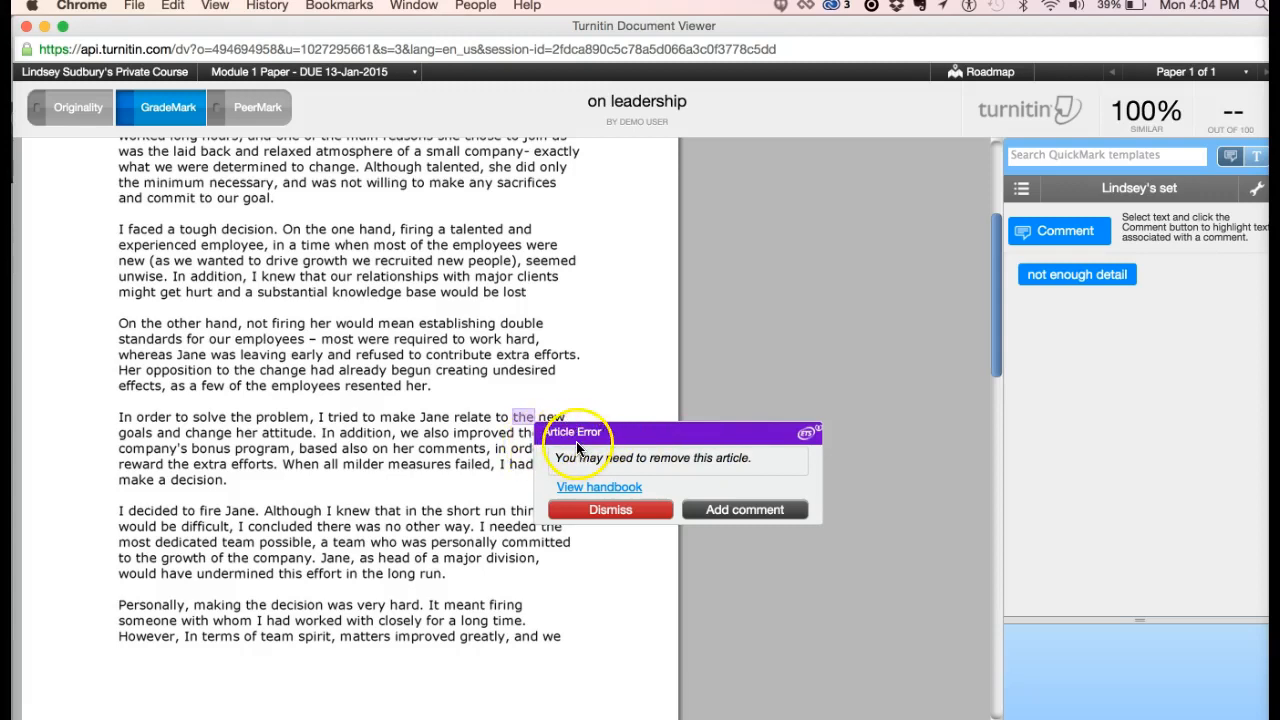
click(567, 436)
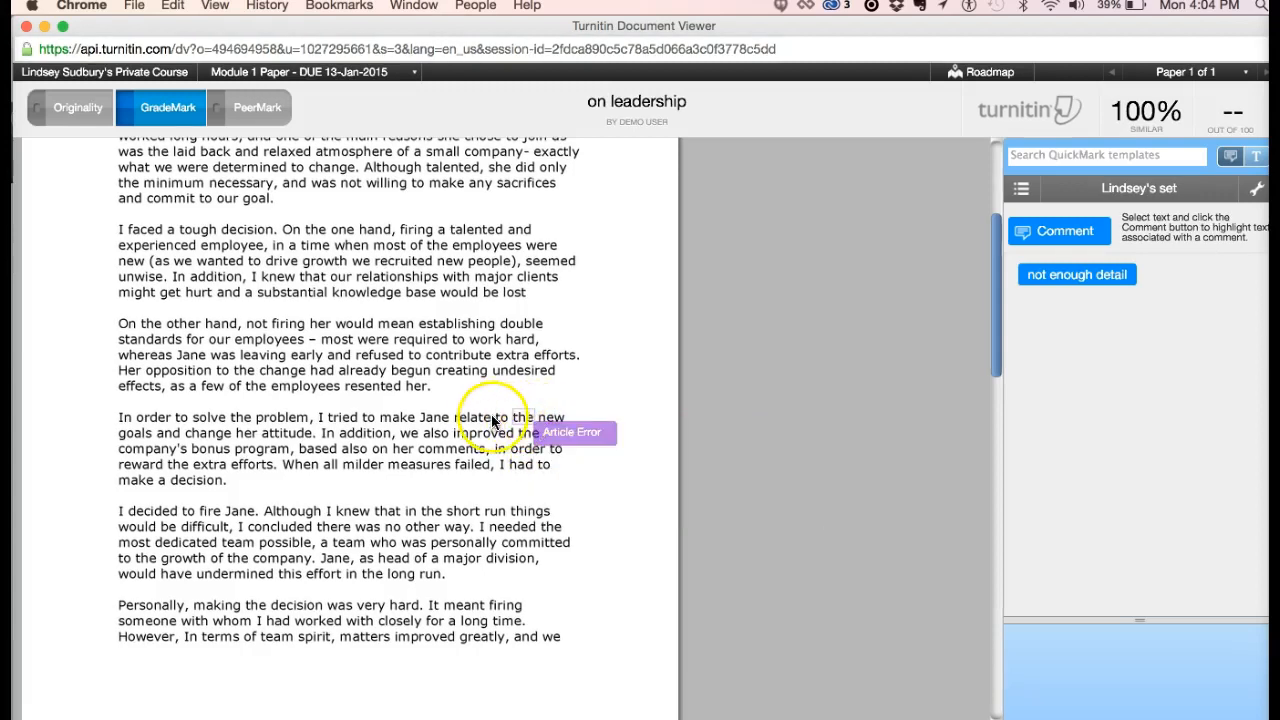
click(536, 435)
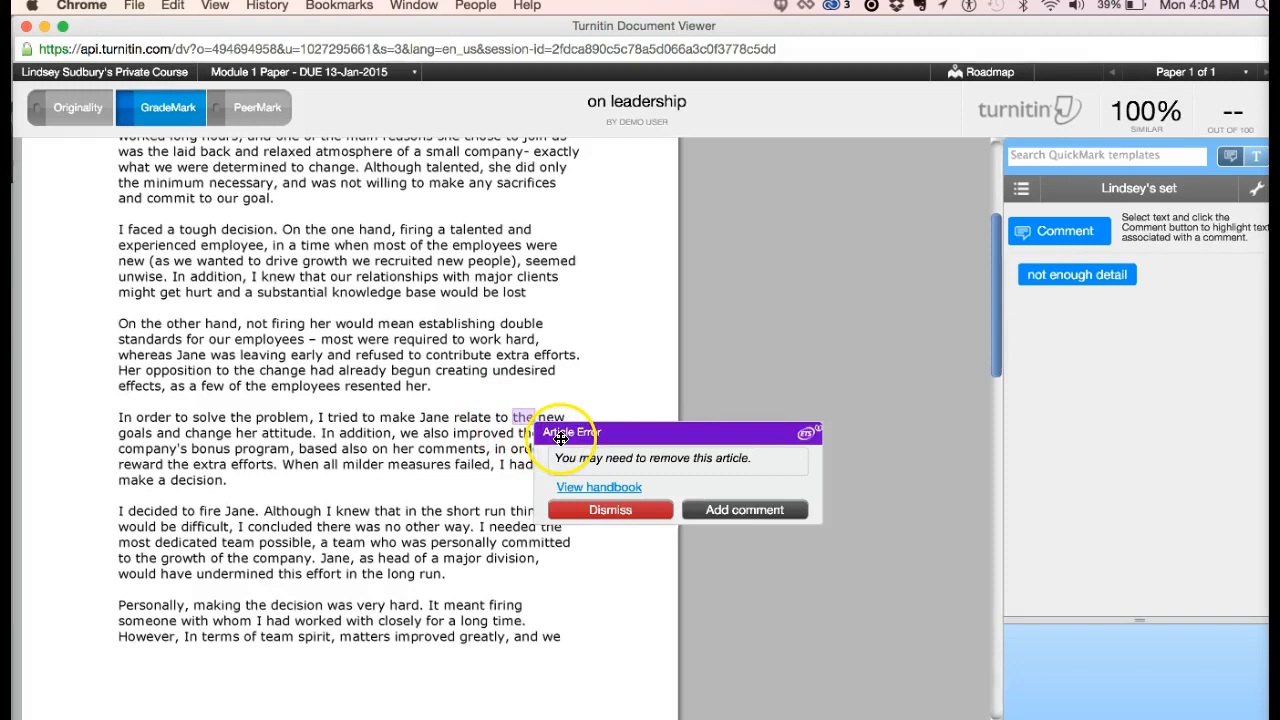
click(561, 437)
click(562, 436)
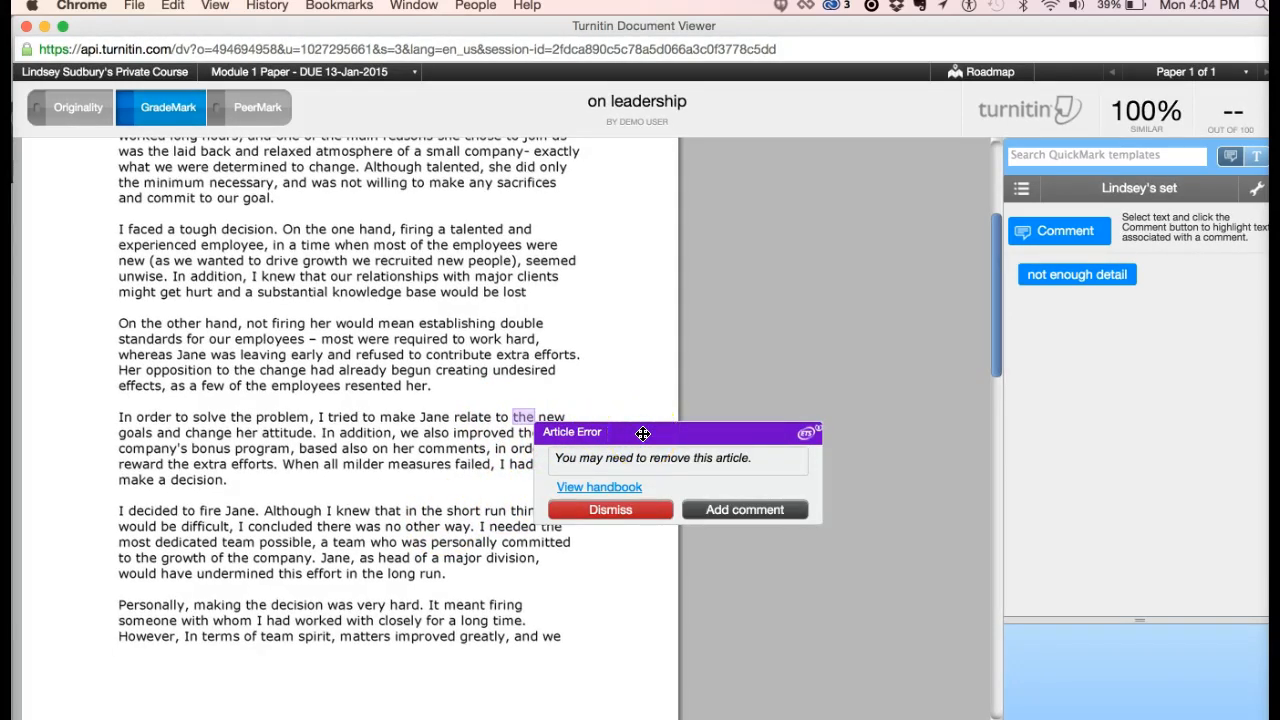
click(615, 518)
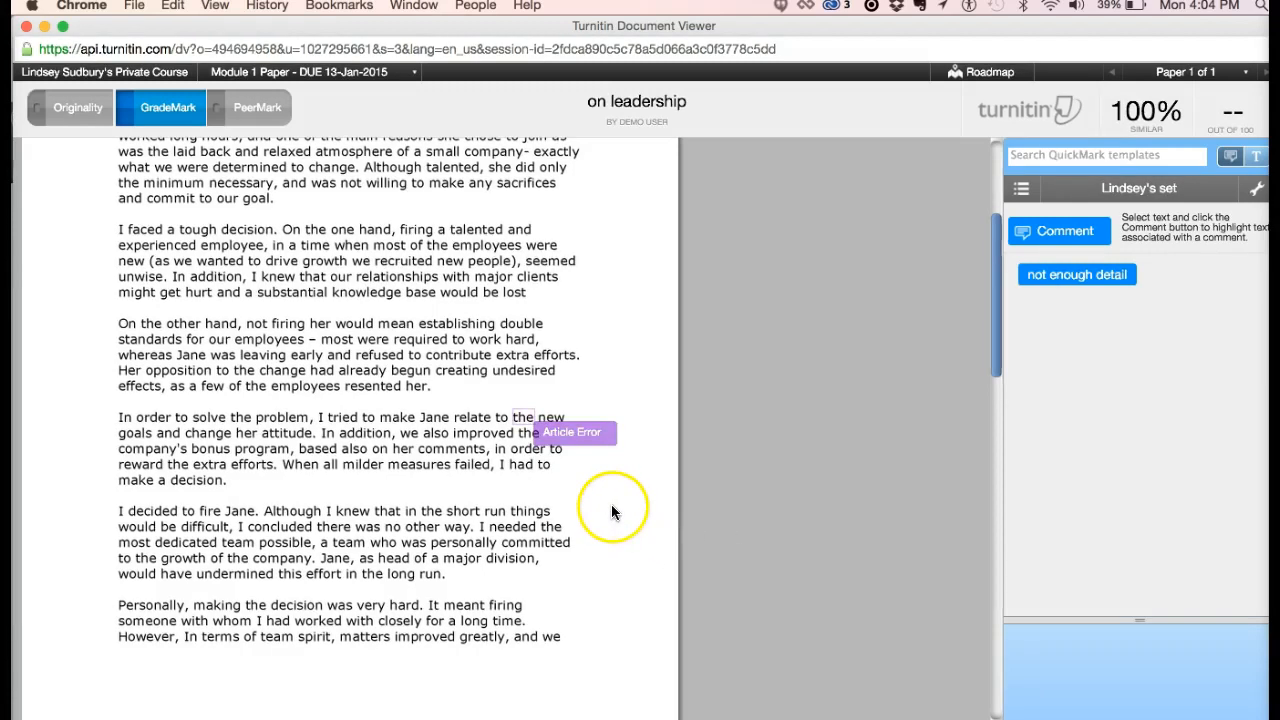
Dismiss the Article Error mark on "the" so it is removed from the paper.
mouse_move(585, 455)
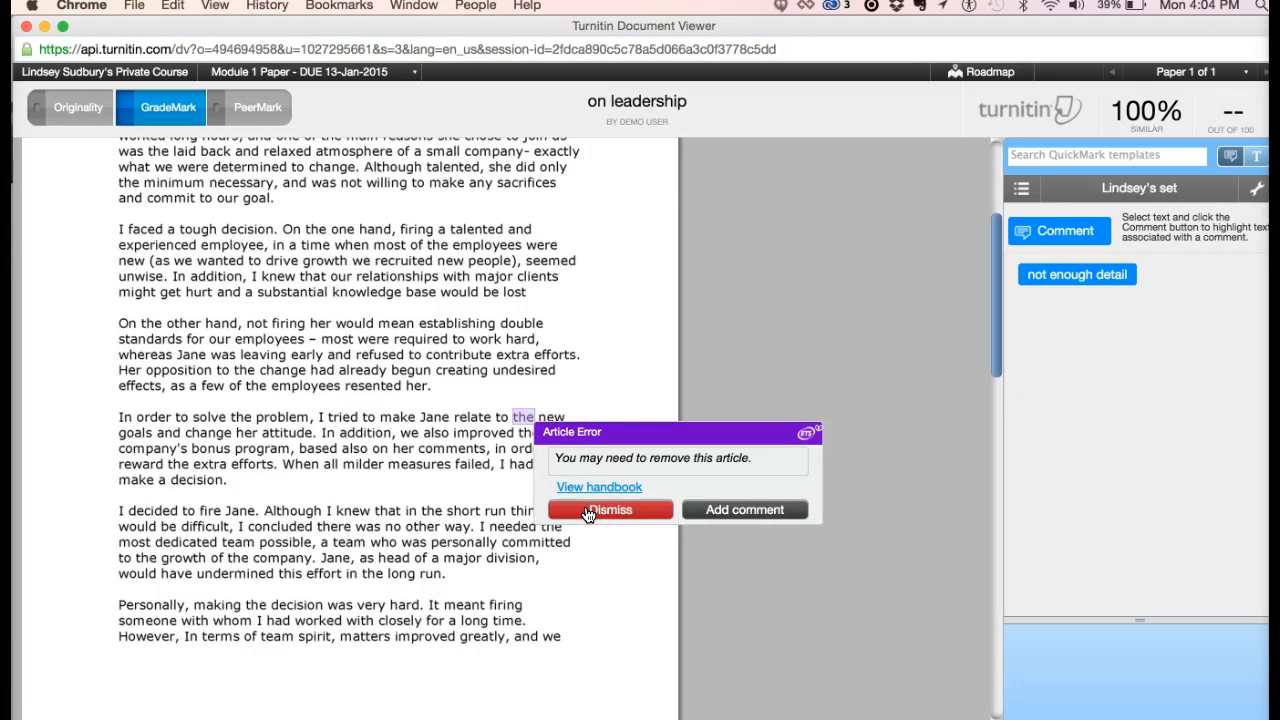
click(601, 408)
click(580, 431)
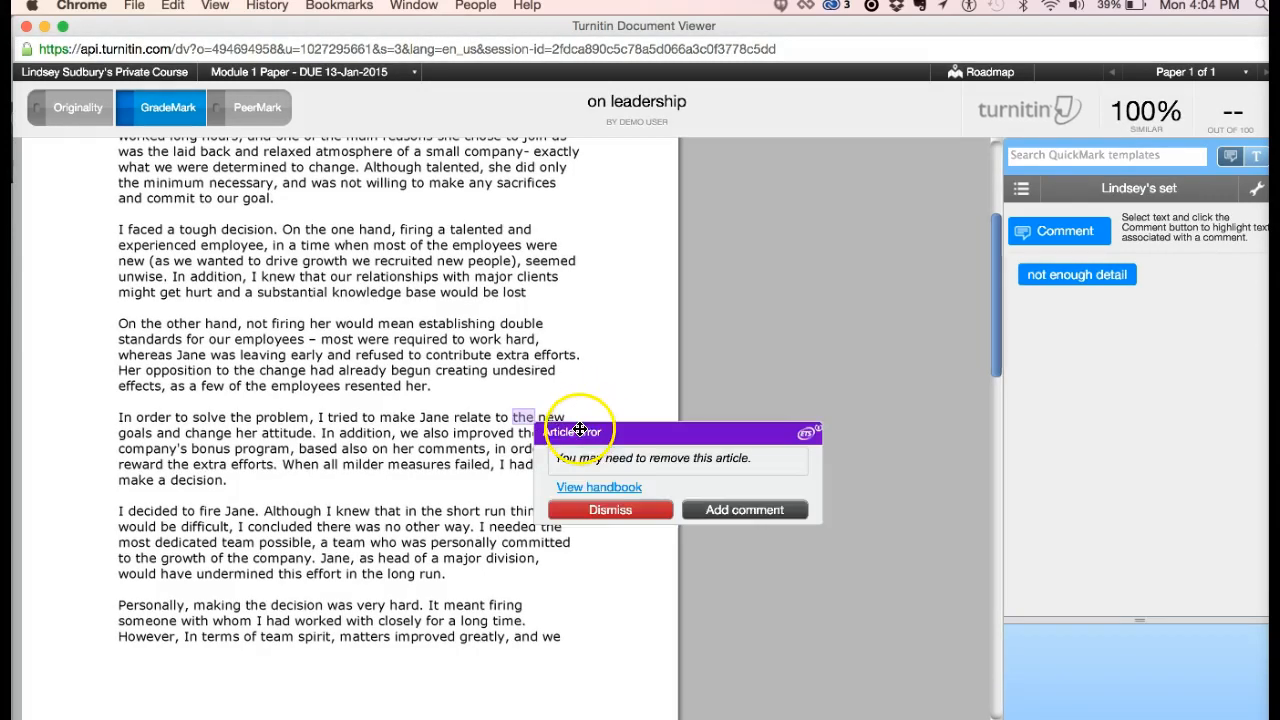
click(604, 514)
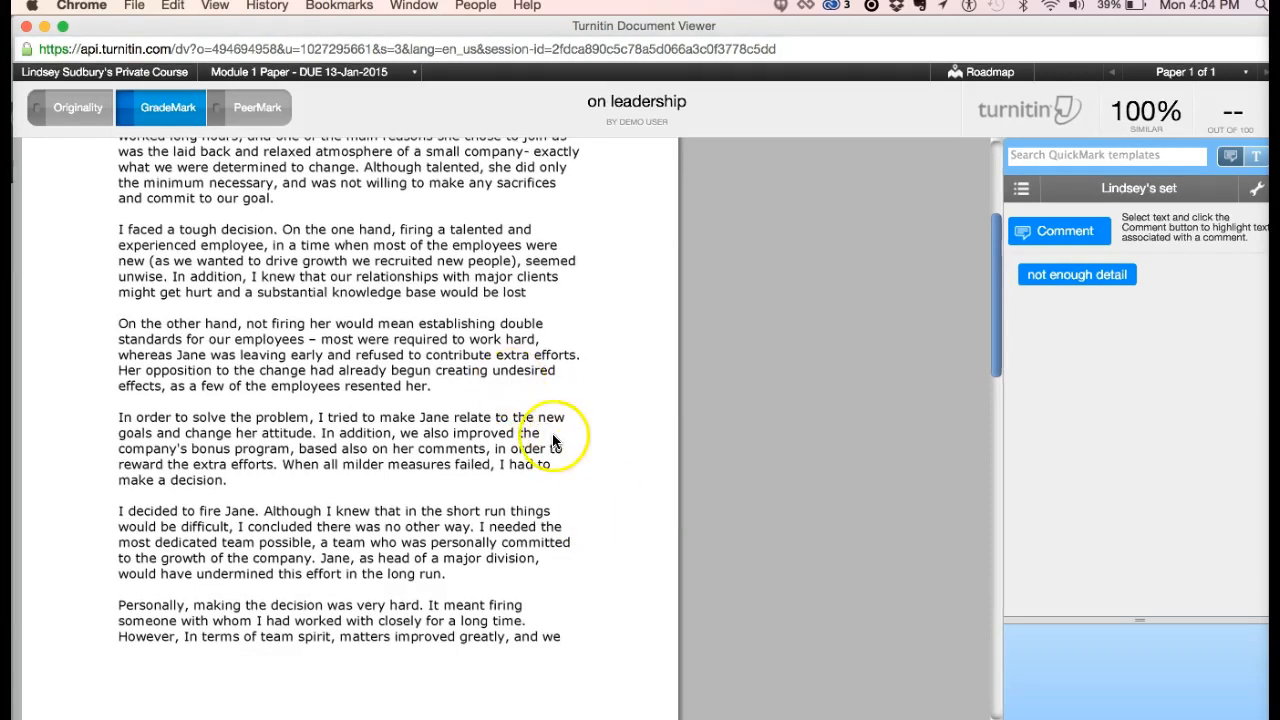
click(1145, 192)
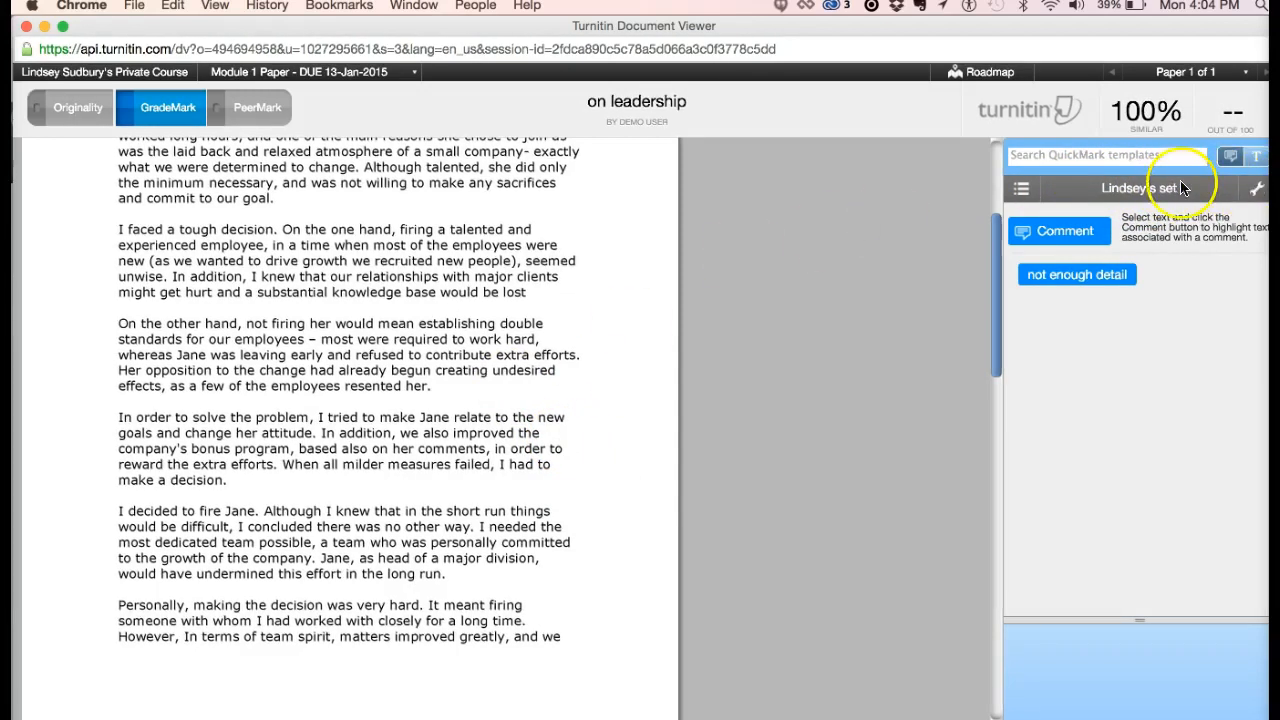
Make the Commonly Used set the active QuickMark set in the QuickMark Manager.
click(1255, 190)
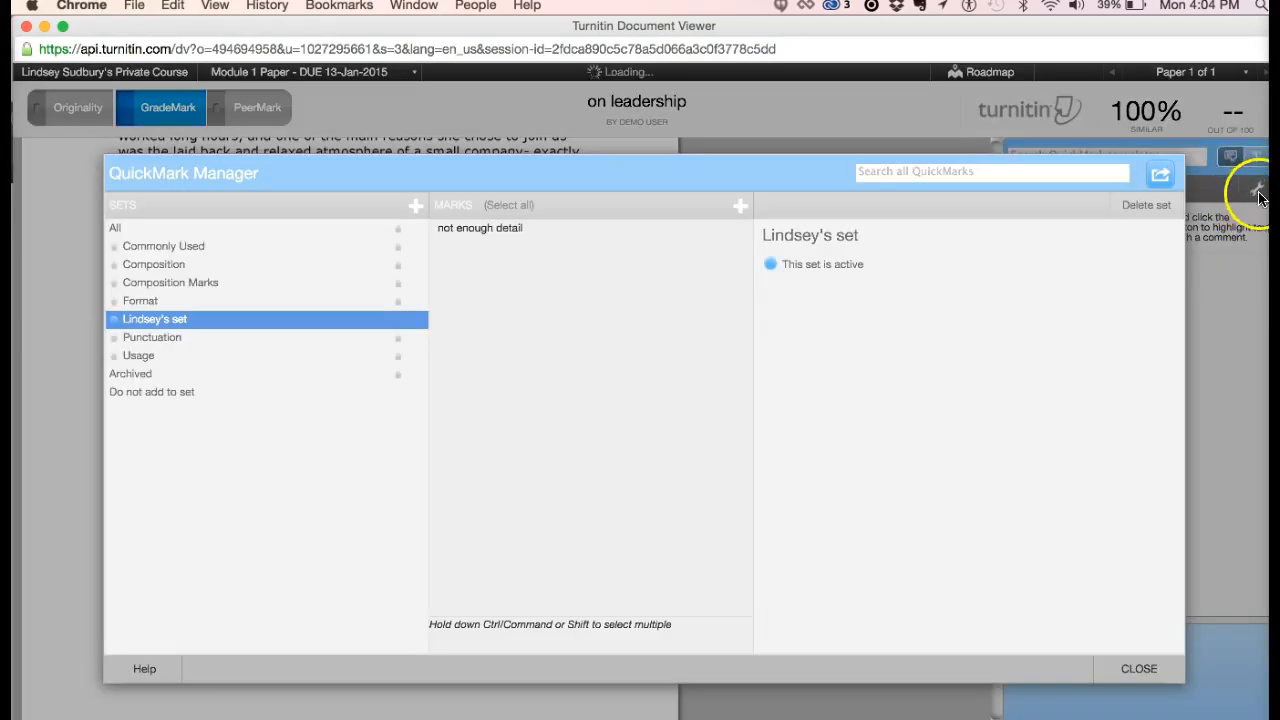
click(153, 255)
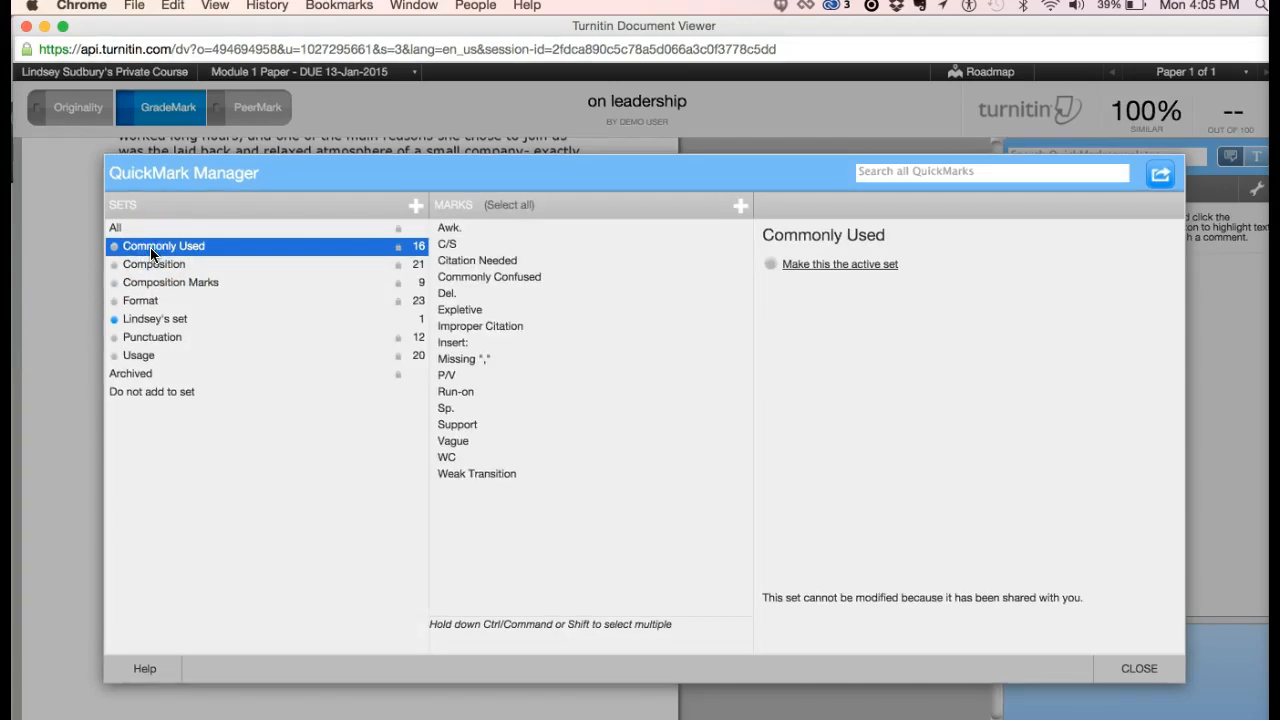
click(1136, 670)
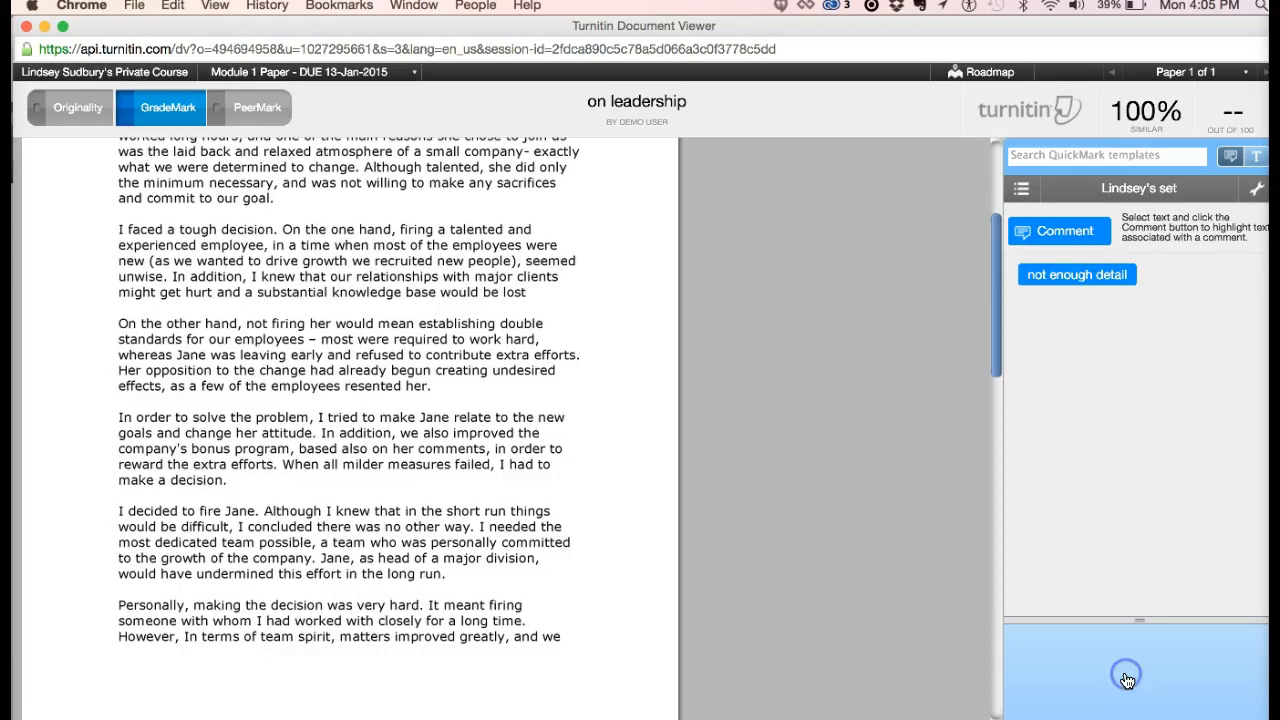
click(1255, 189)
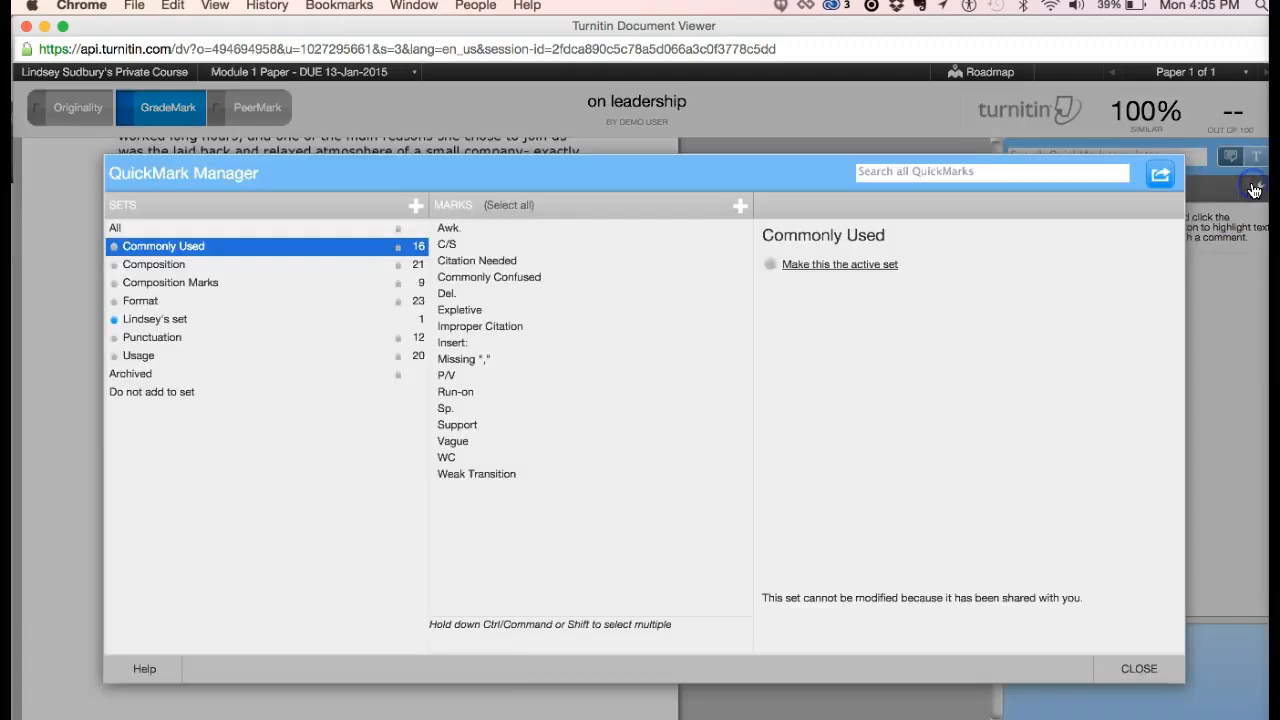
click(208, 246)
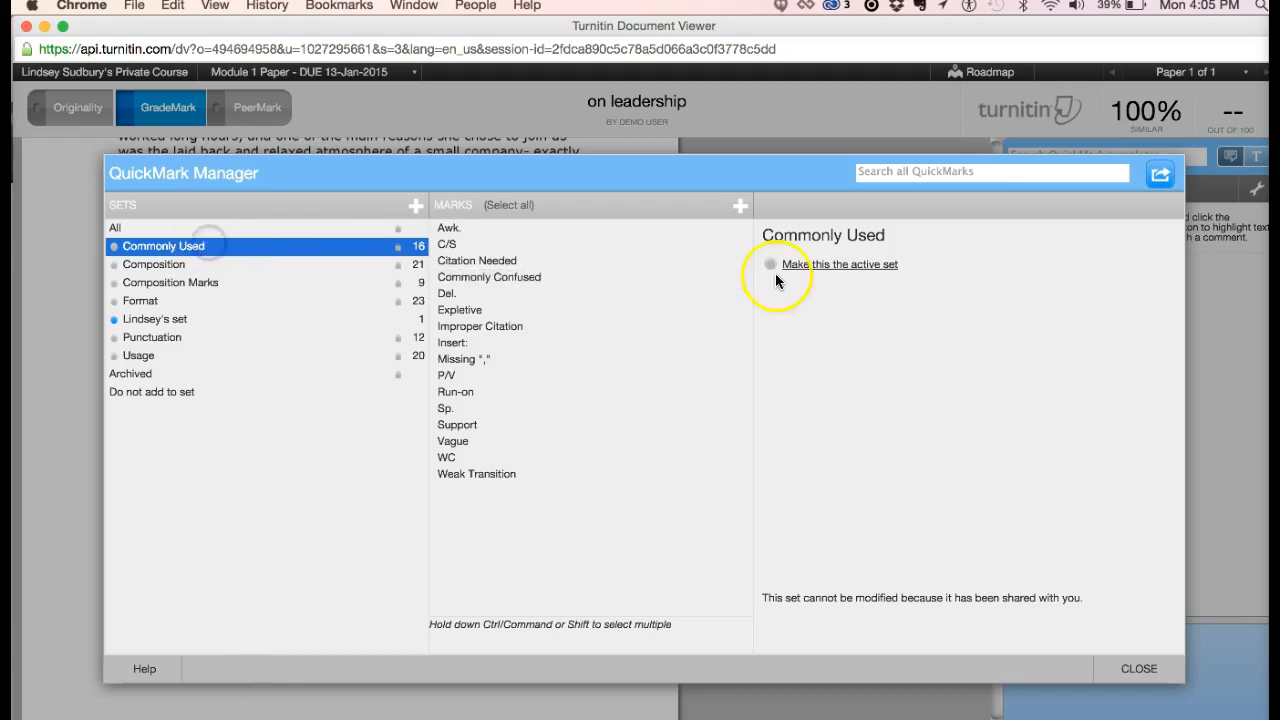
click(826, 264)
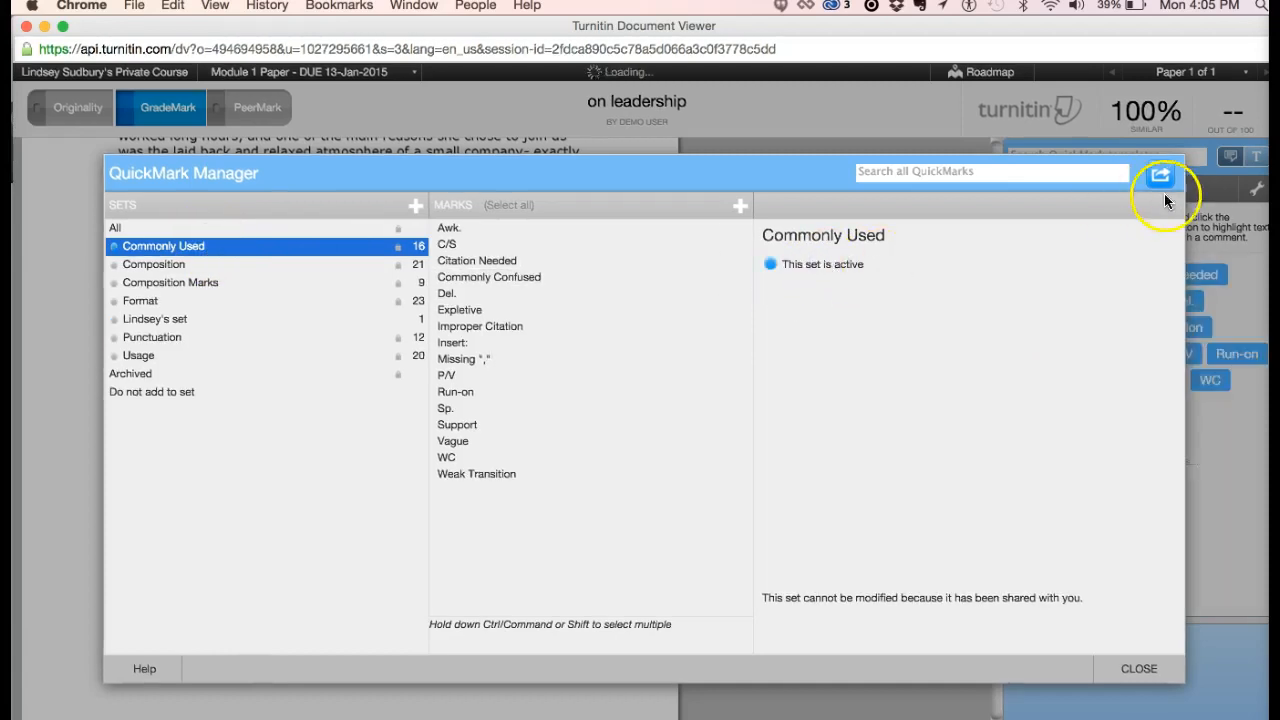
click(1142, 667)
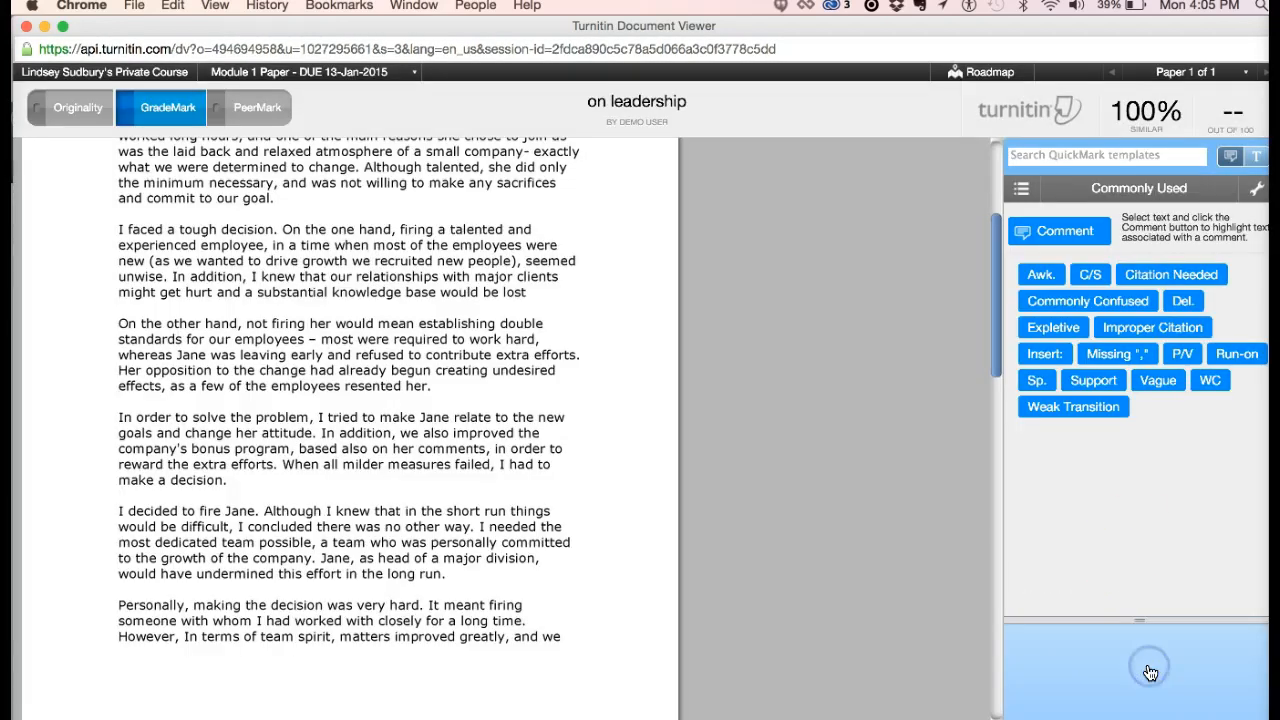
Place a Citation Needed mark near the end of the paragraph beginning "In order to solve the problem" and view its comment.
click(1040, 277)
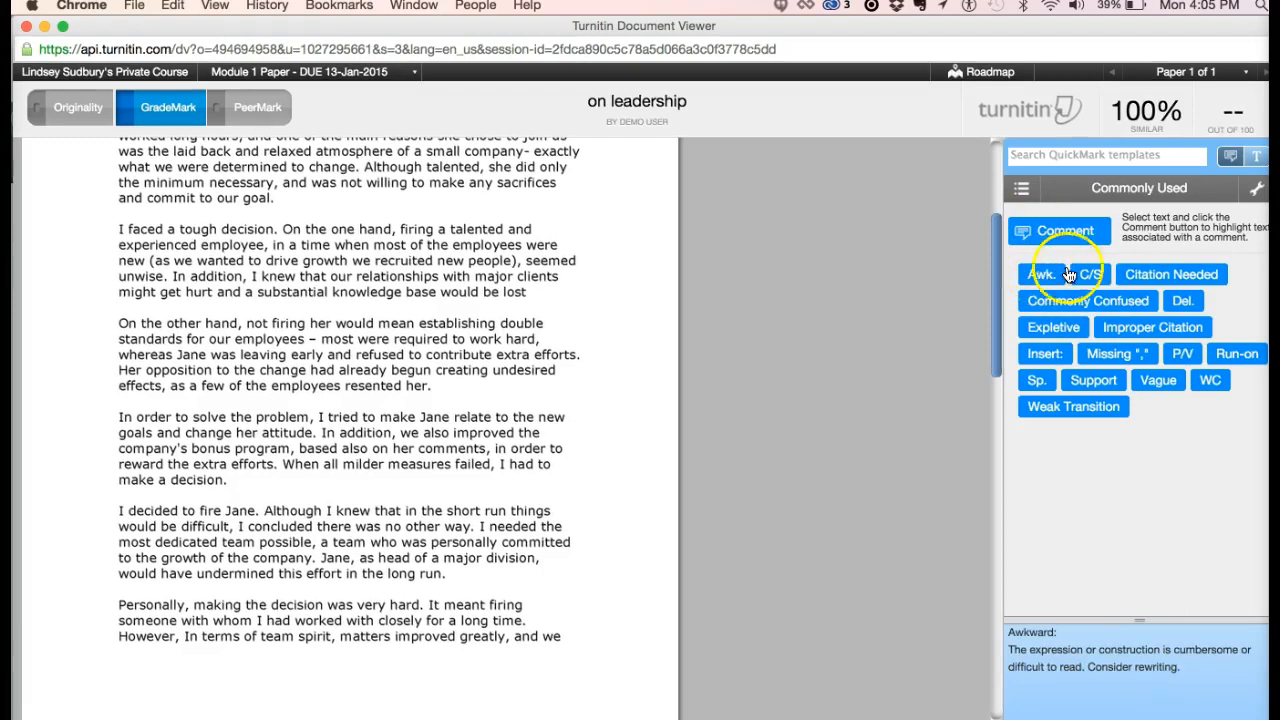
click(1078, 275)
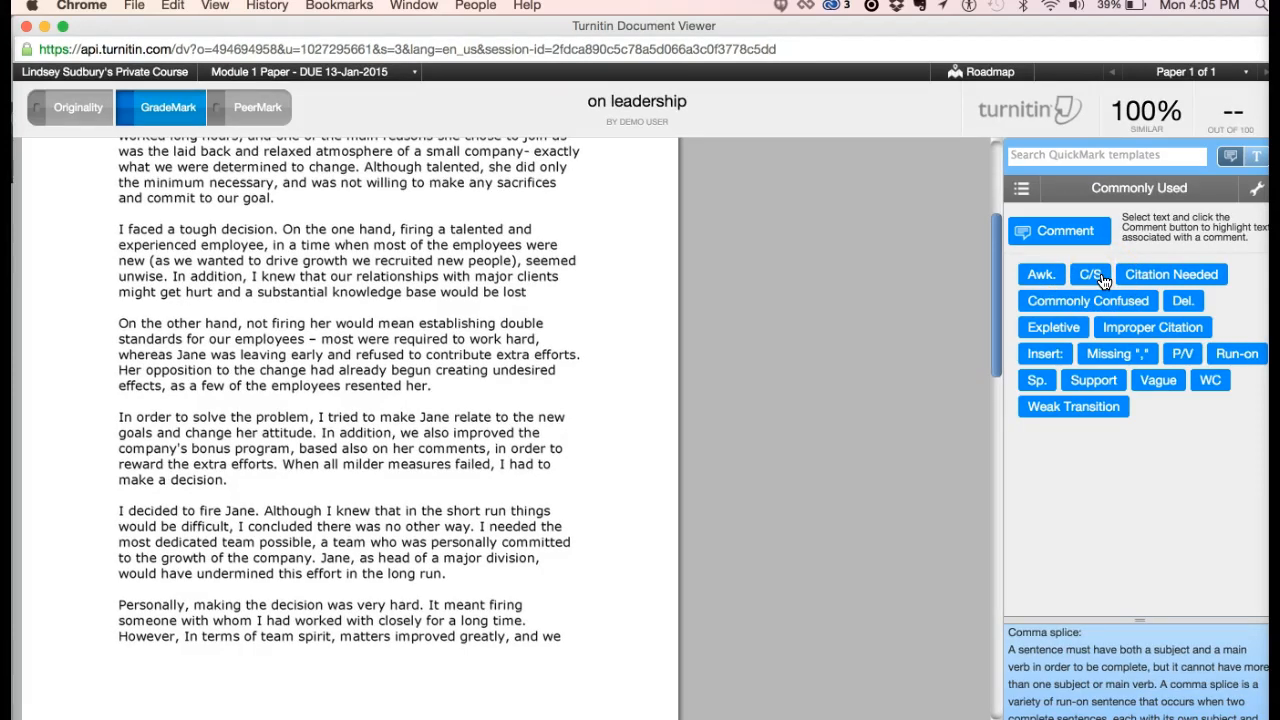
click(1140, 276)
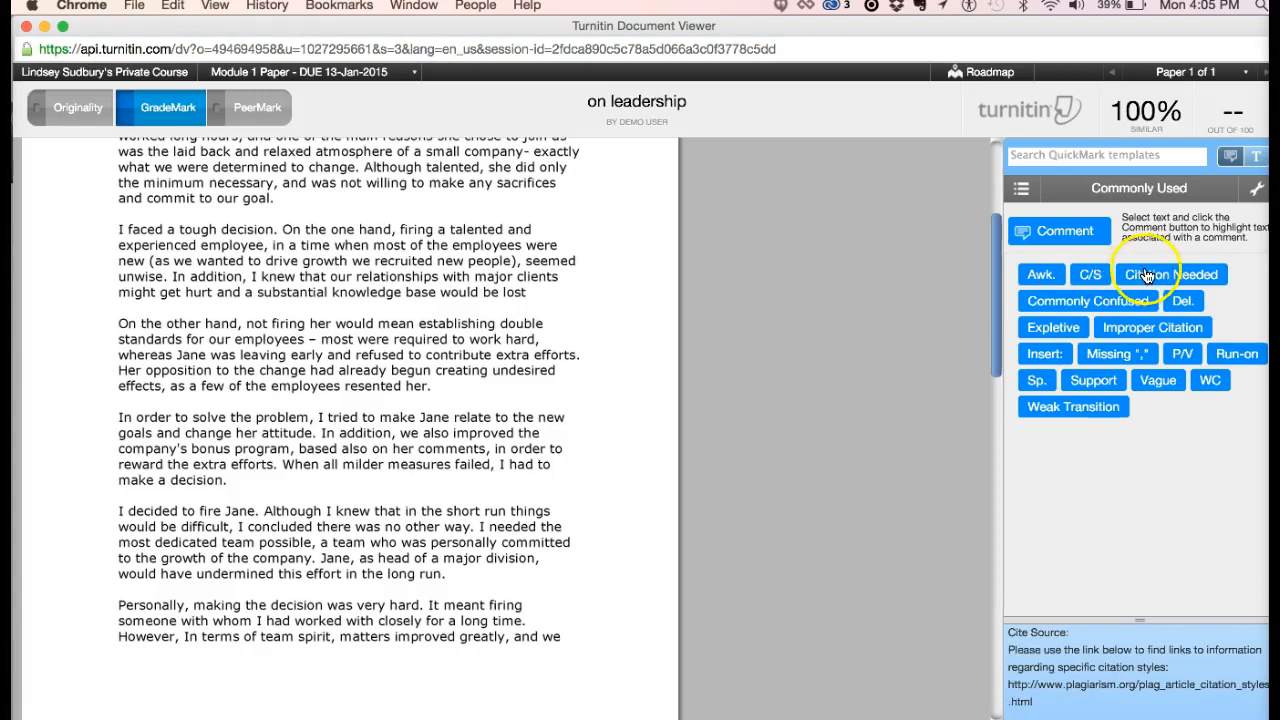
drag(1140, 276, 551, 468)
click(737, 357)
click(527, 461)
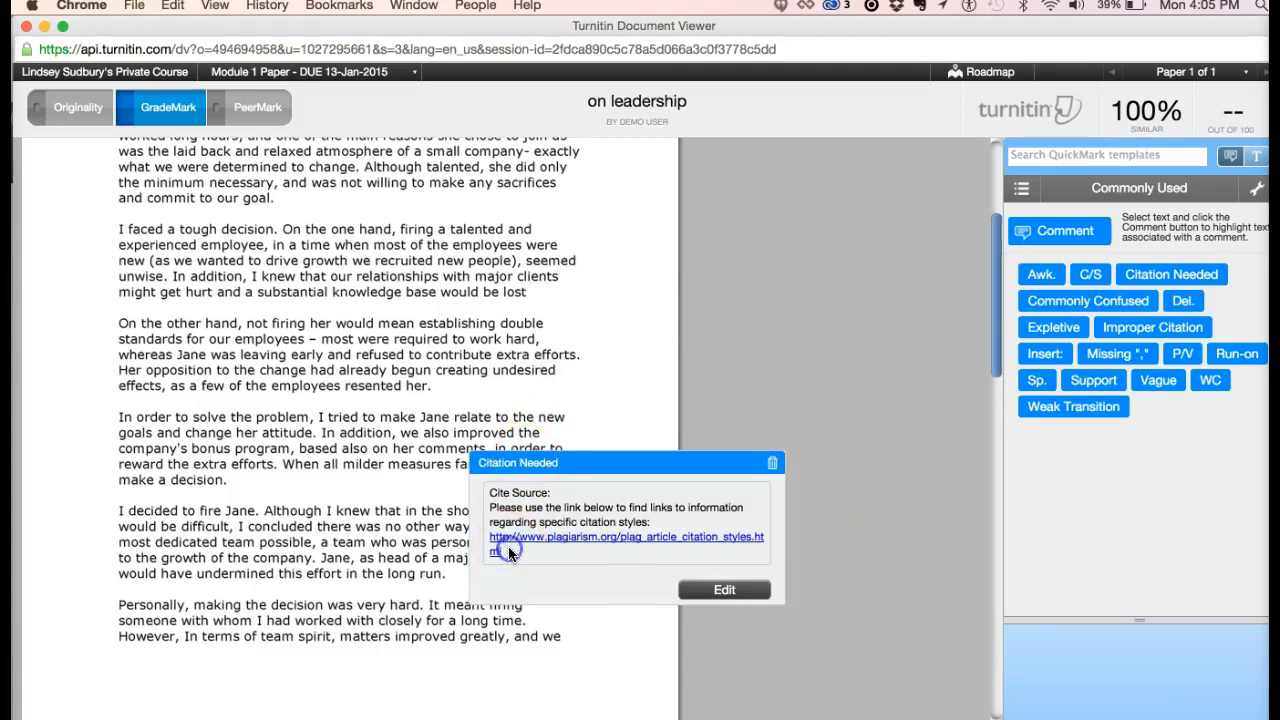
click(726, 591)
click(524, 614)
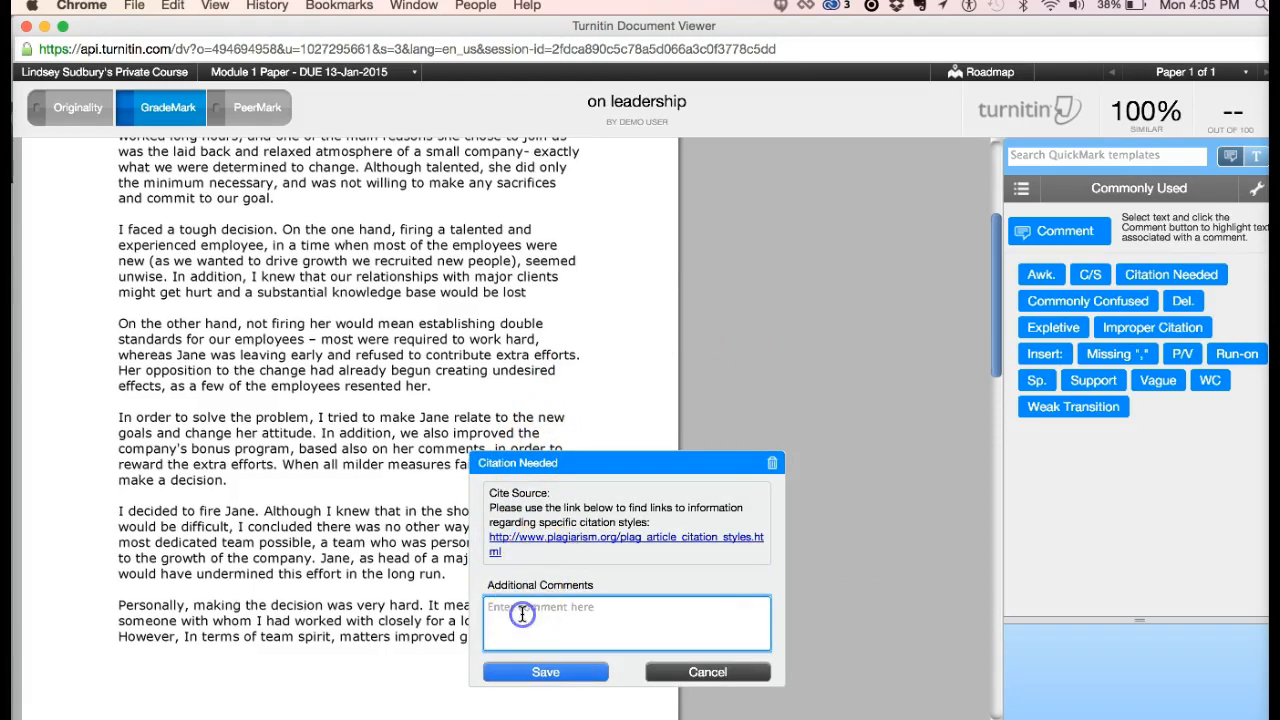
click(716, 672)
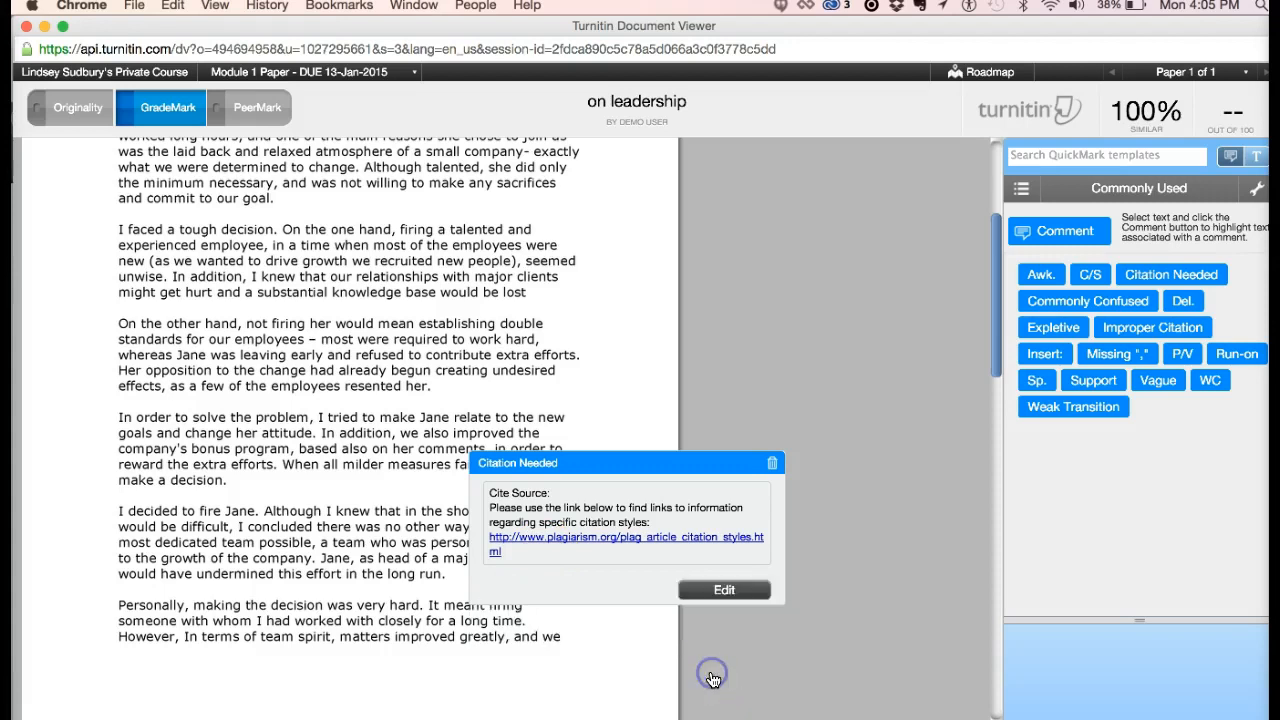
click(733, 519)
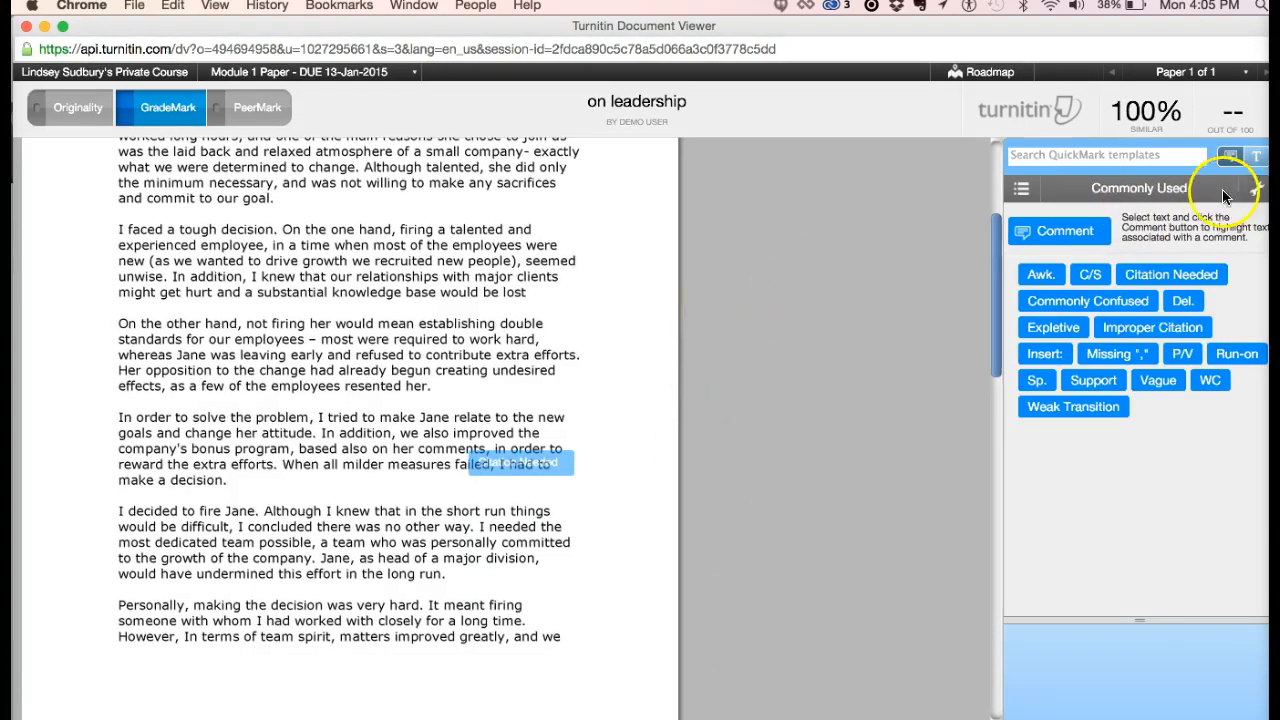
Create a QuickMark set named "New set" in the QuickMark Manager.
click(1259, 196)
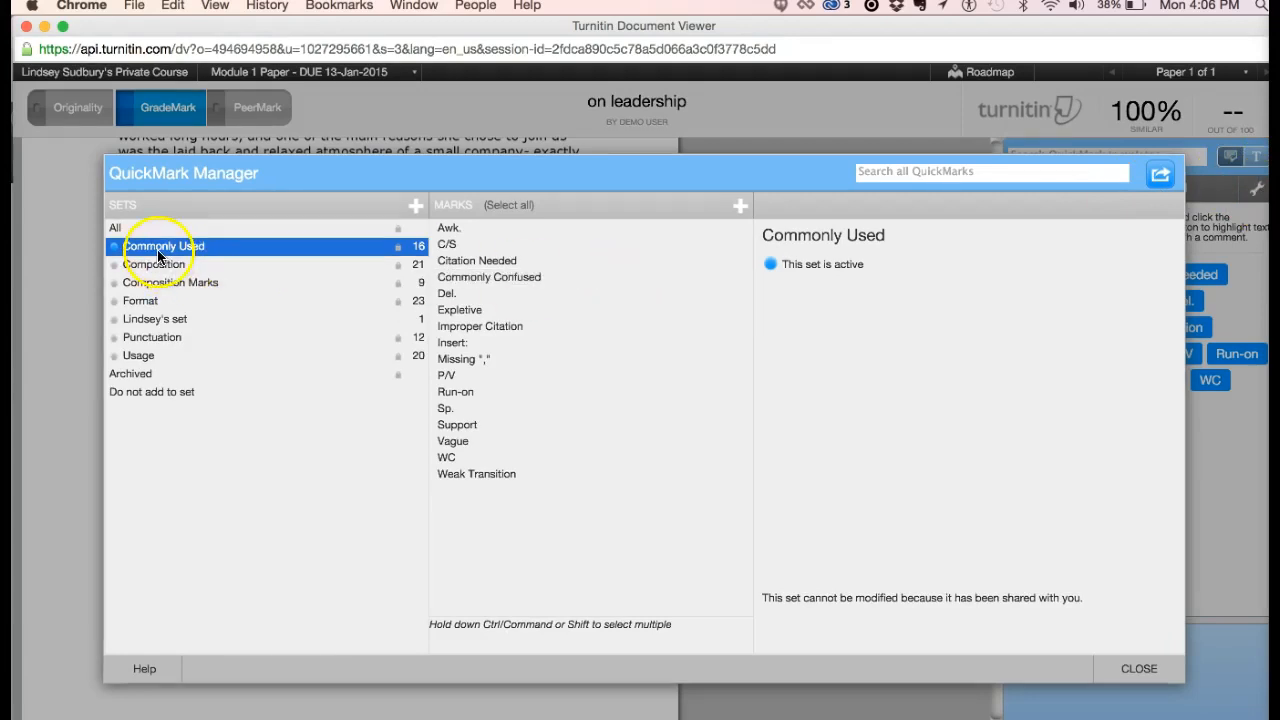
click(415, 206)
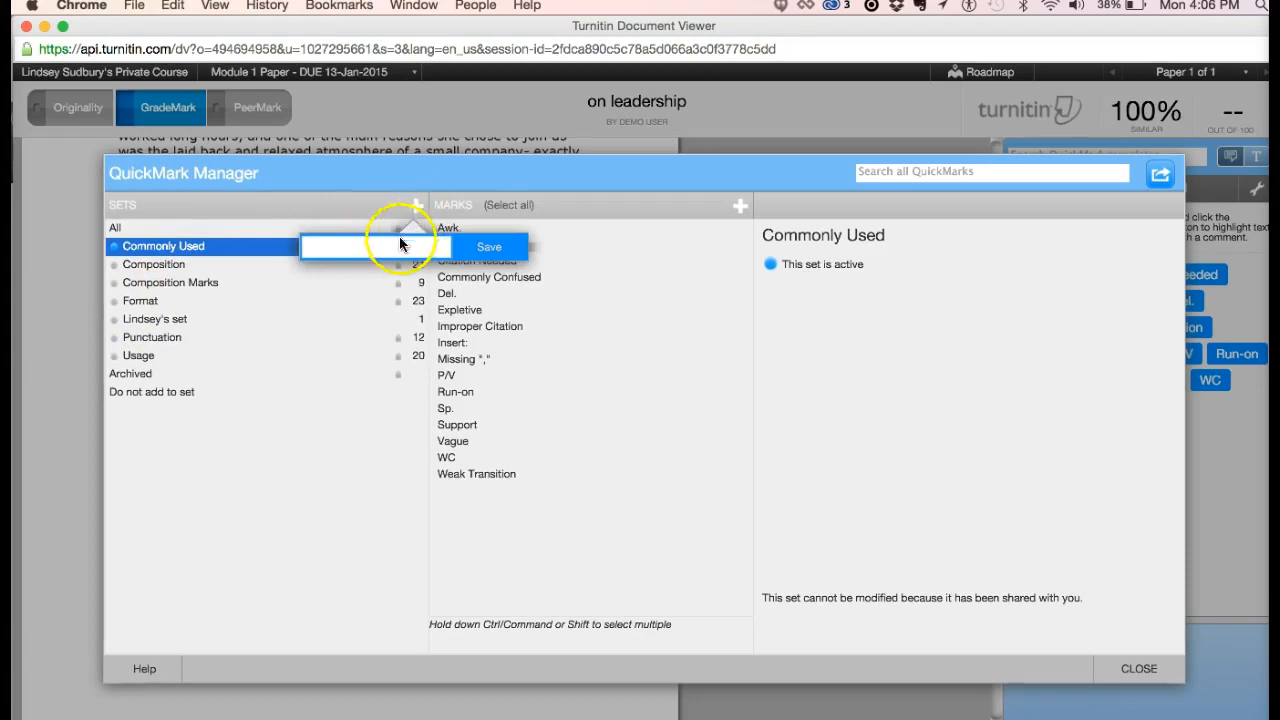
text(New set)
click(470, 250)
Add a mark titled "needs elaboration" to New set with the description "Provide more detail about this section in your proposal.".
click(180, 340)
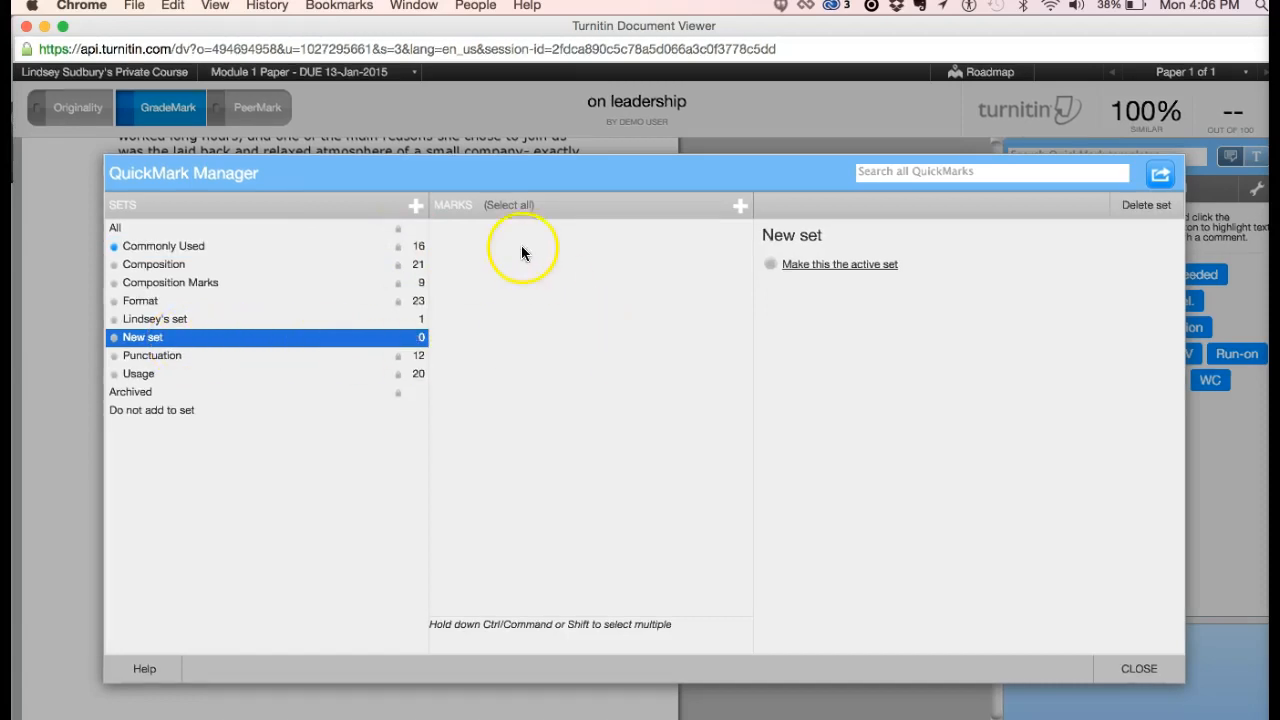
click(739, 206)
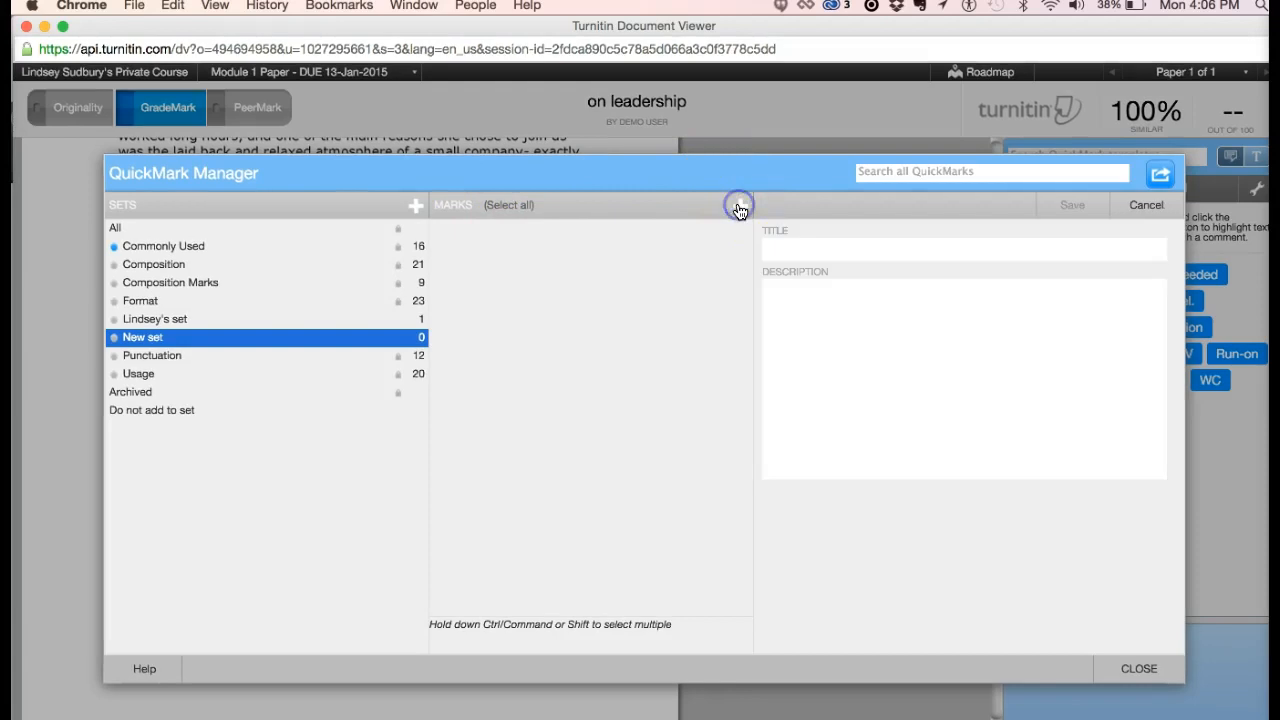
click(772, 248)
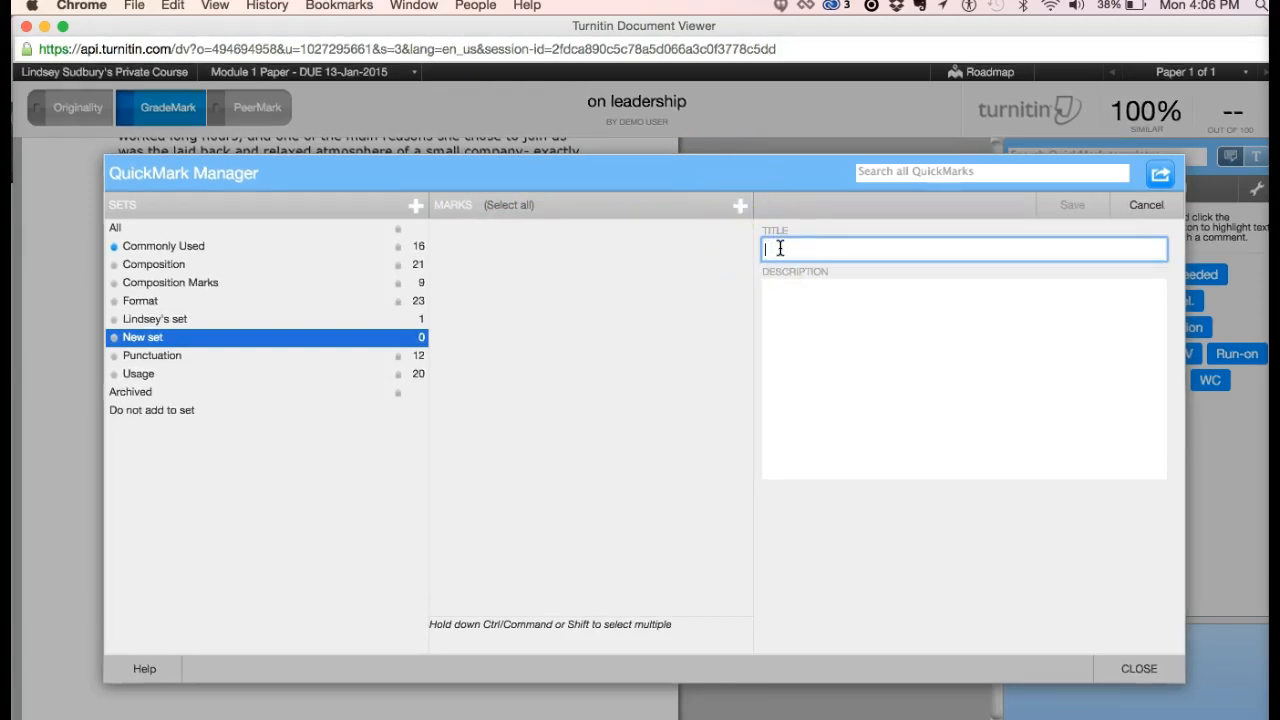
text(needs elaboration)
key(Tab)
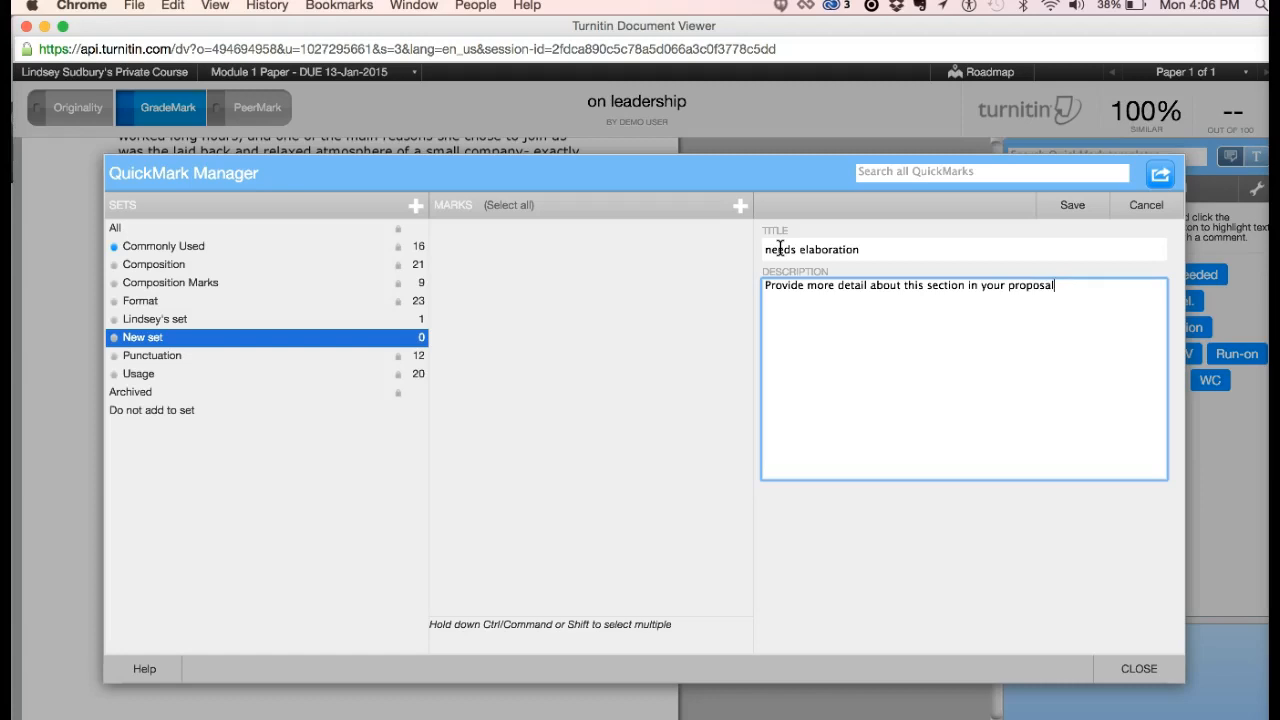
text(.)
click(1080, 206)
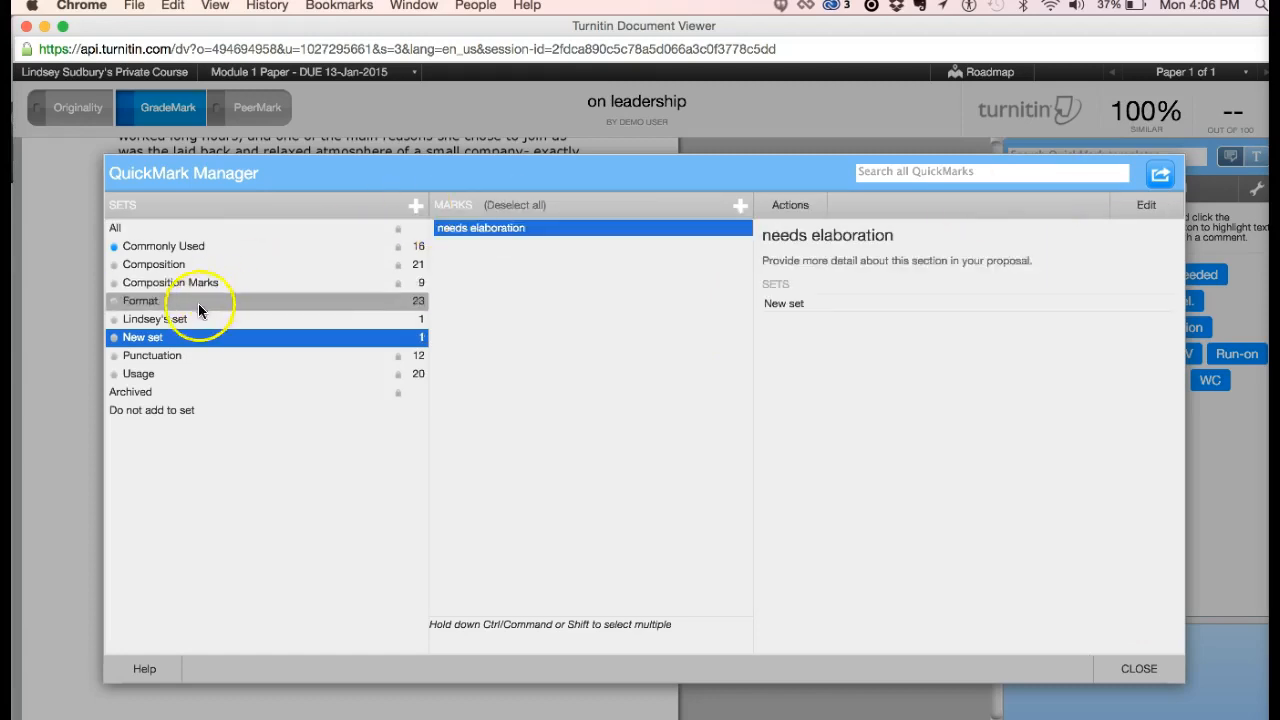
Add the Citation Needed, Improper Citation and Line Space marks from the Format set to New set, and view its marks.
click(143, 303)
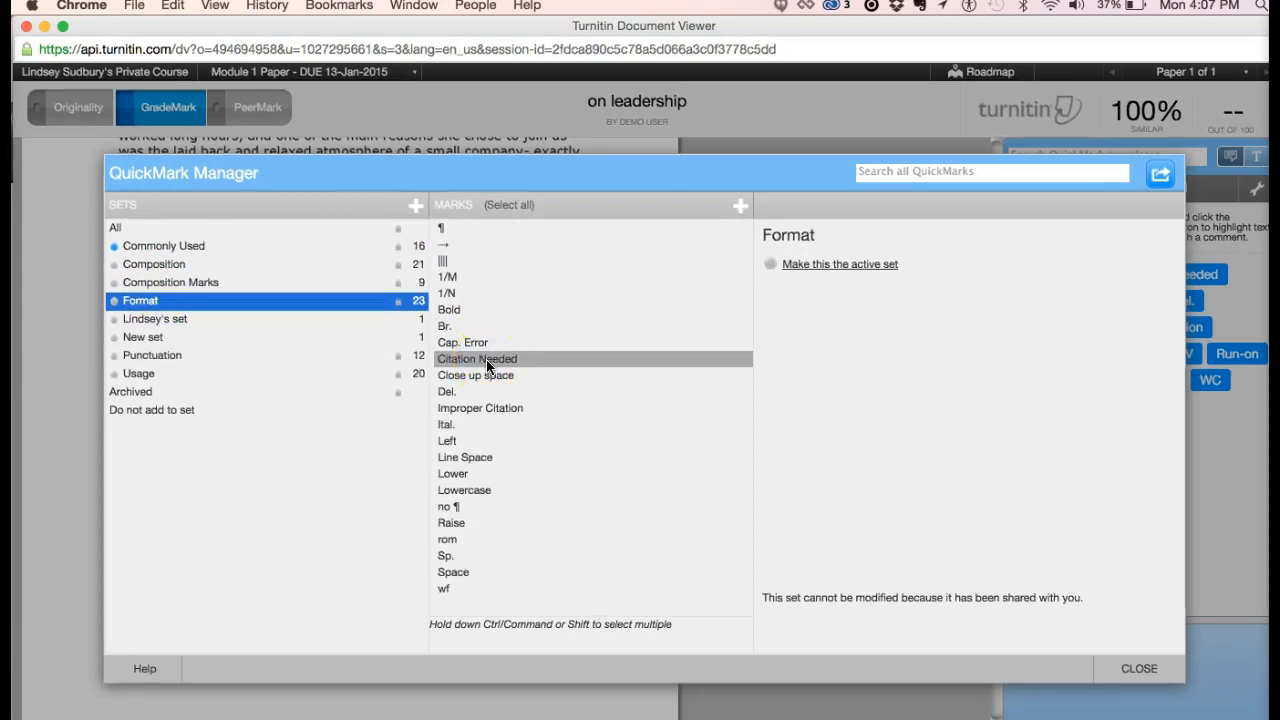
click(483, 359)
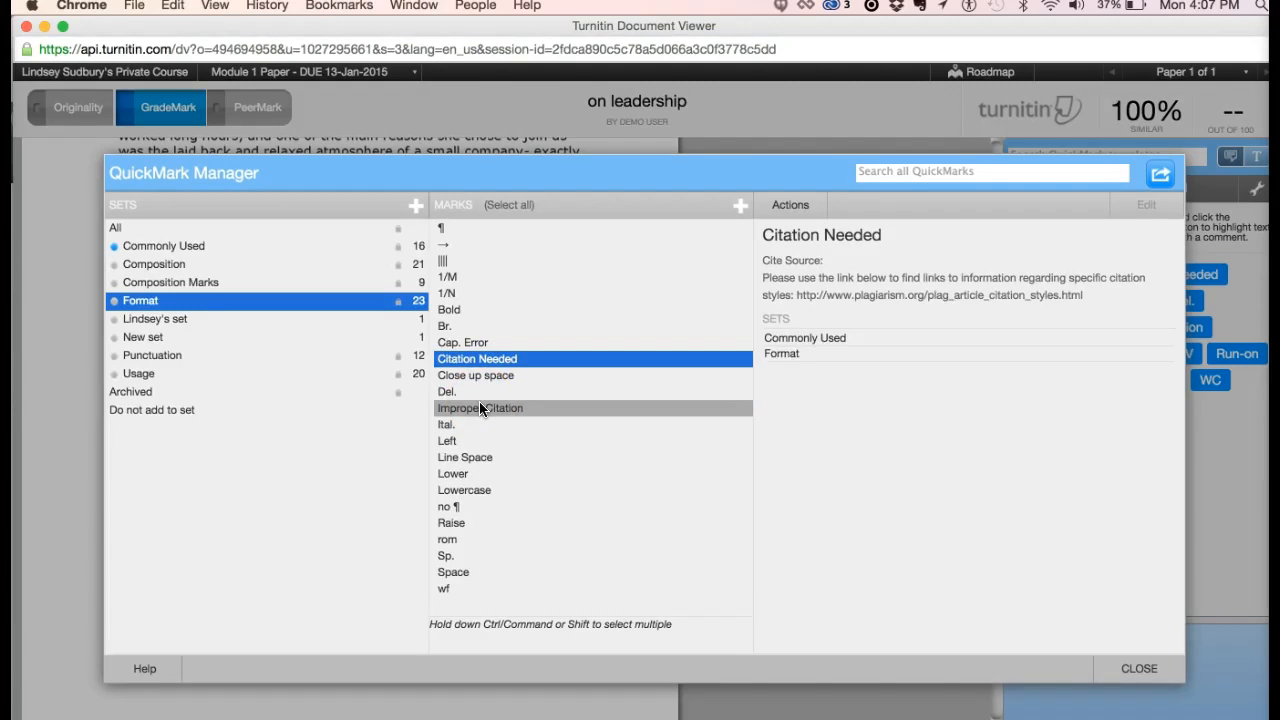
super+click(479, 408)
super+click(465, 456)
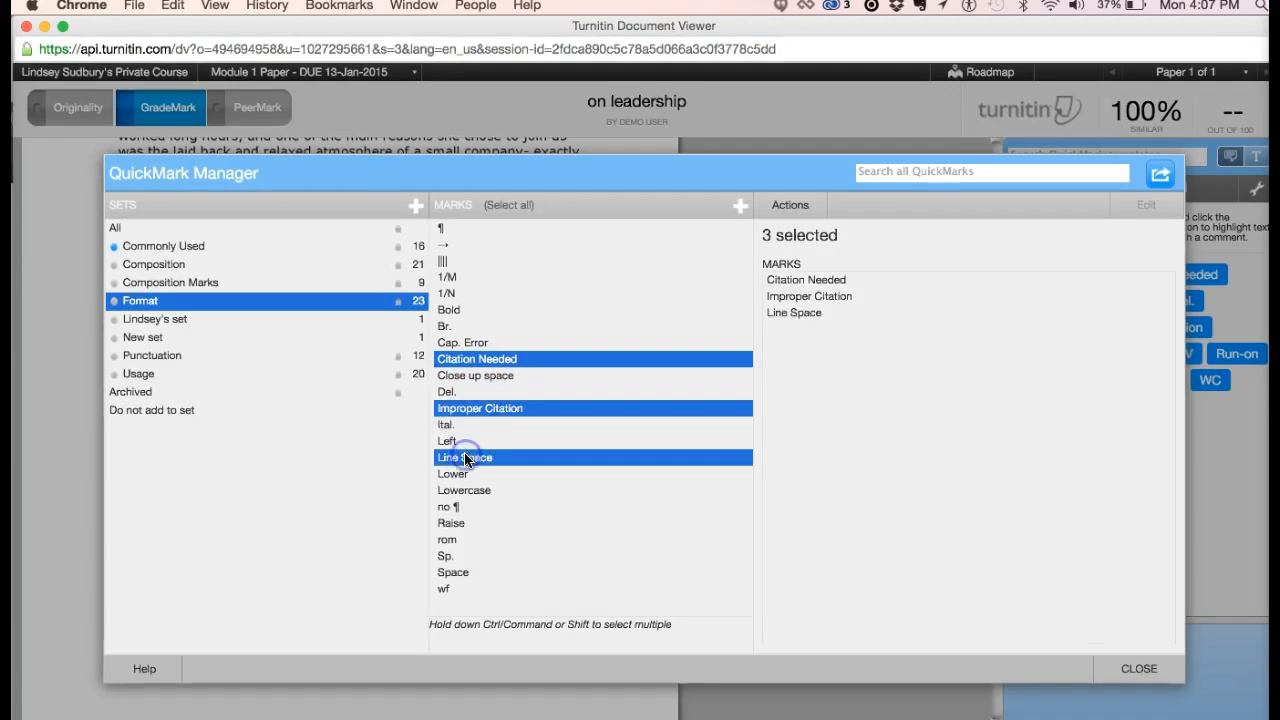
click(786, 207)
click(752, 257)
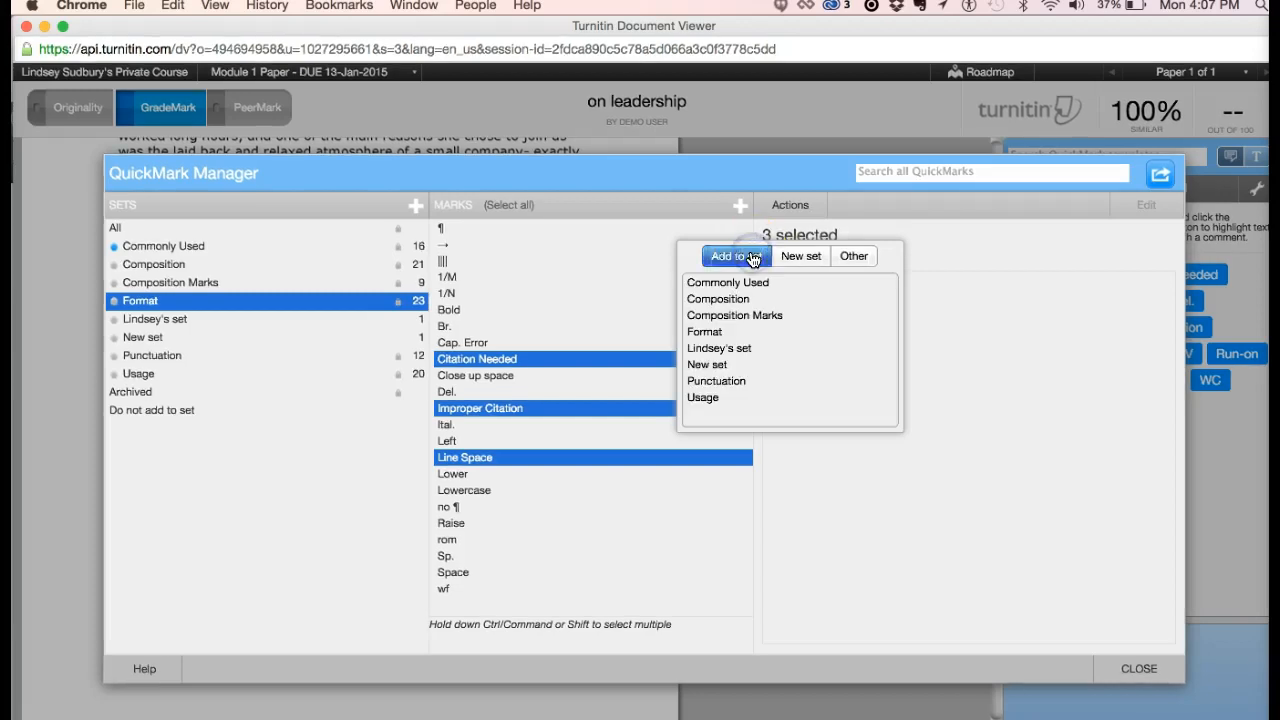
click(707, 365)
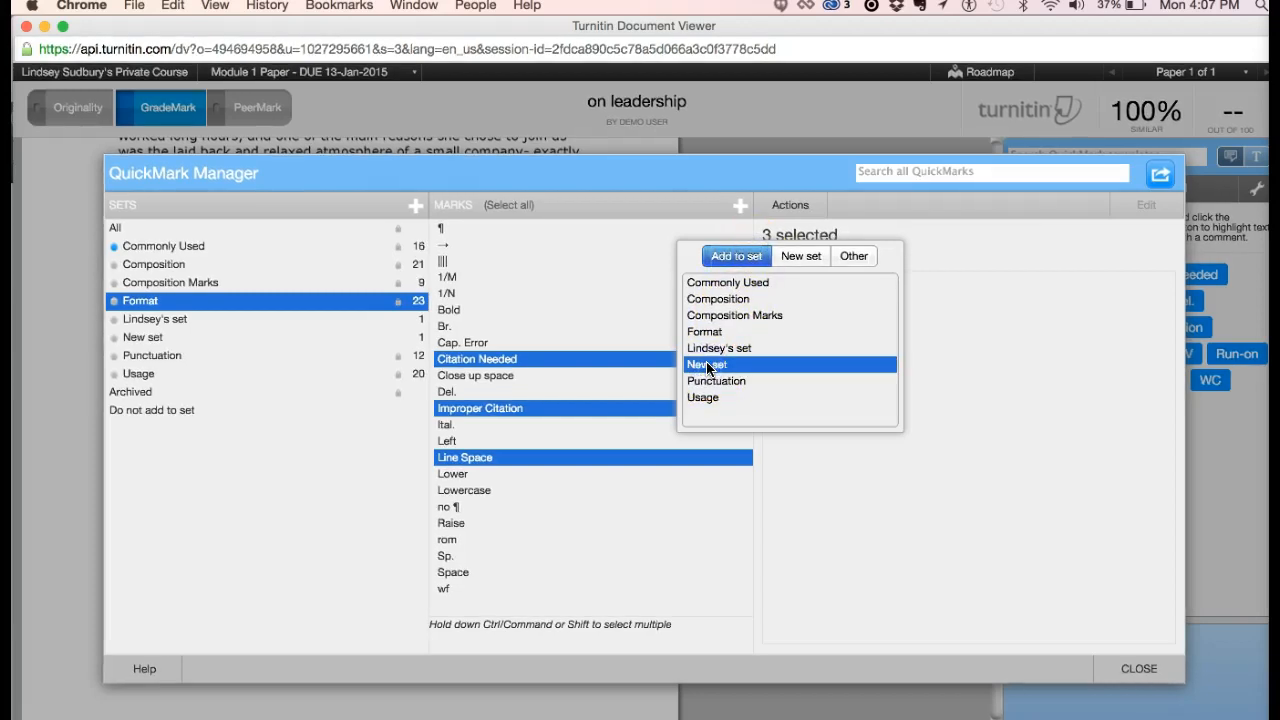
click(707, 366)
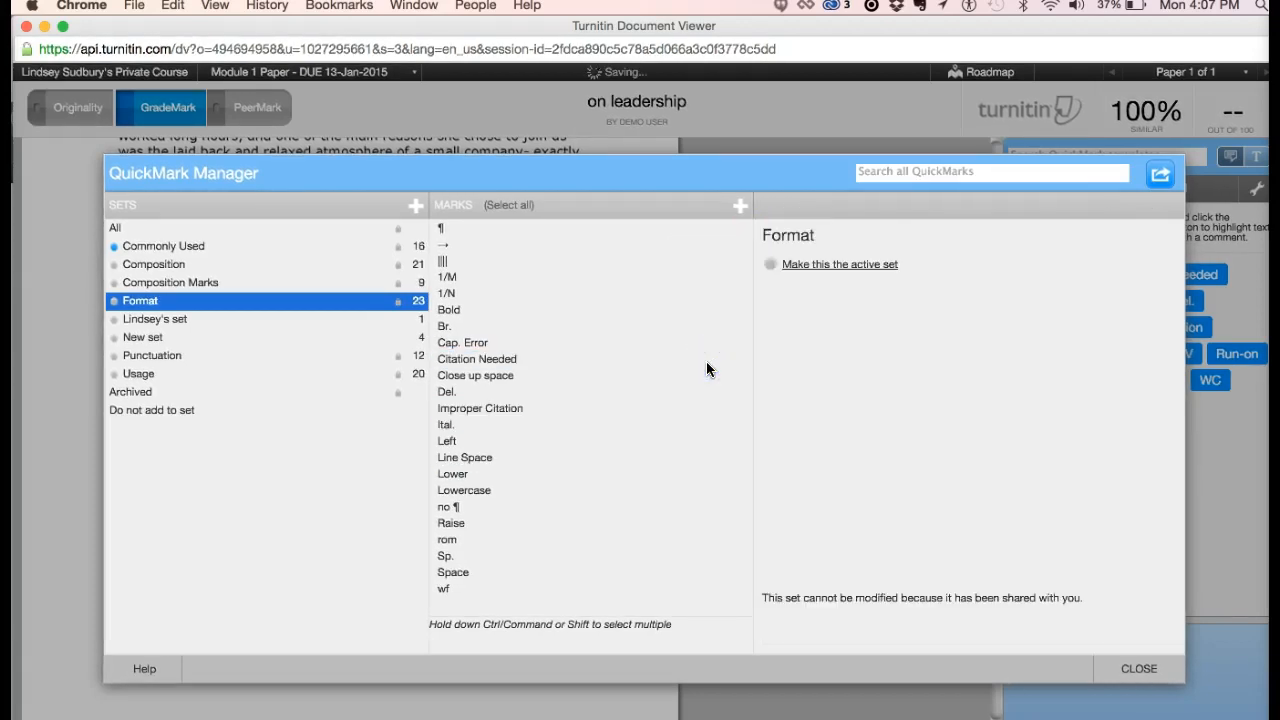
click(706, 361)
click(146, 337)
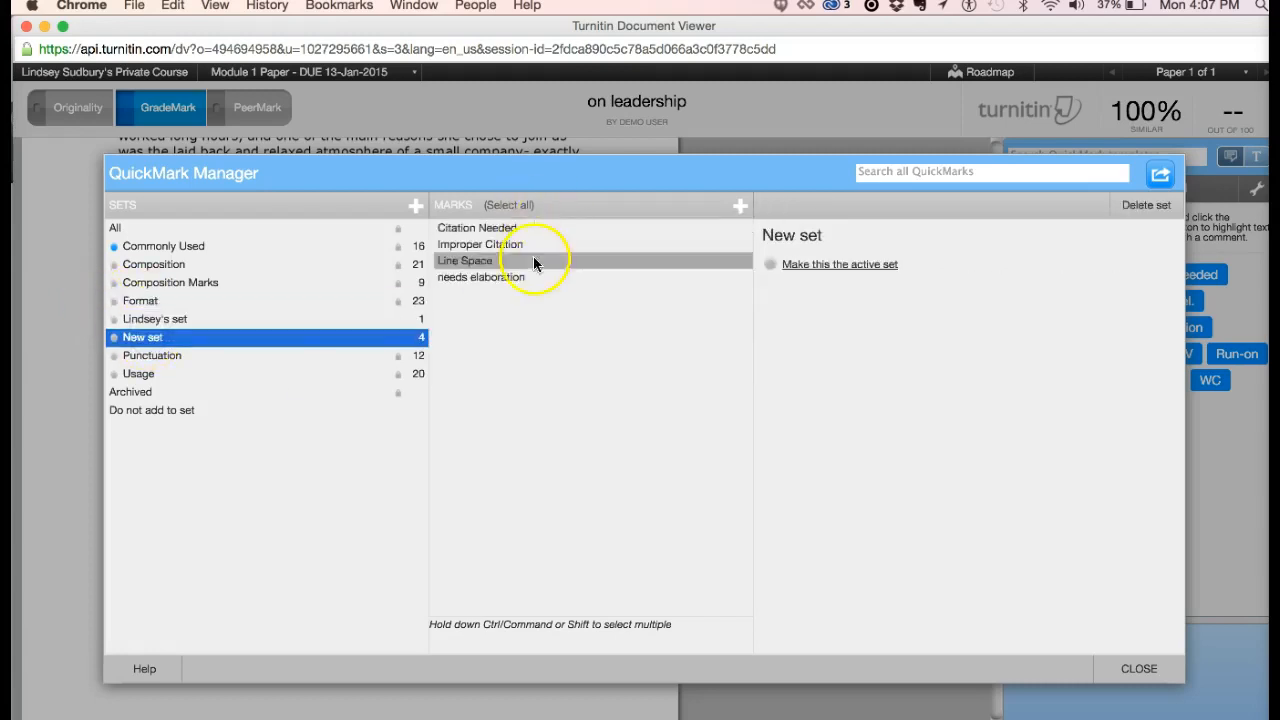
Add all marks of the Commonly Used set, from Awk. to Weak Transition, to New set and view its marks.
click(165, 246)
click(459, 229)
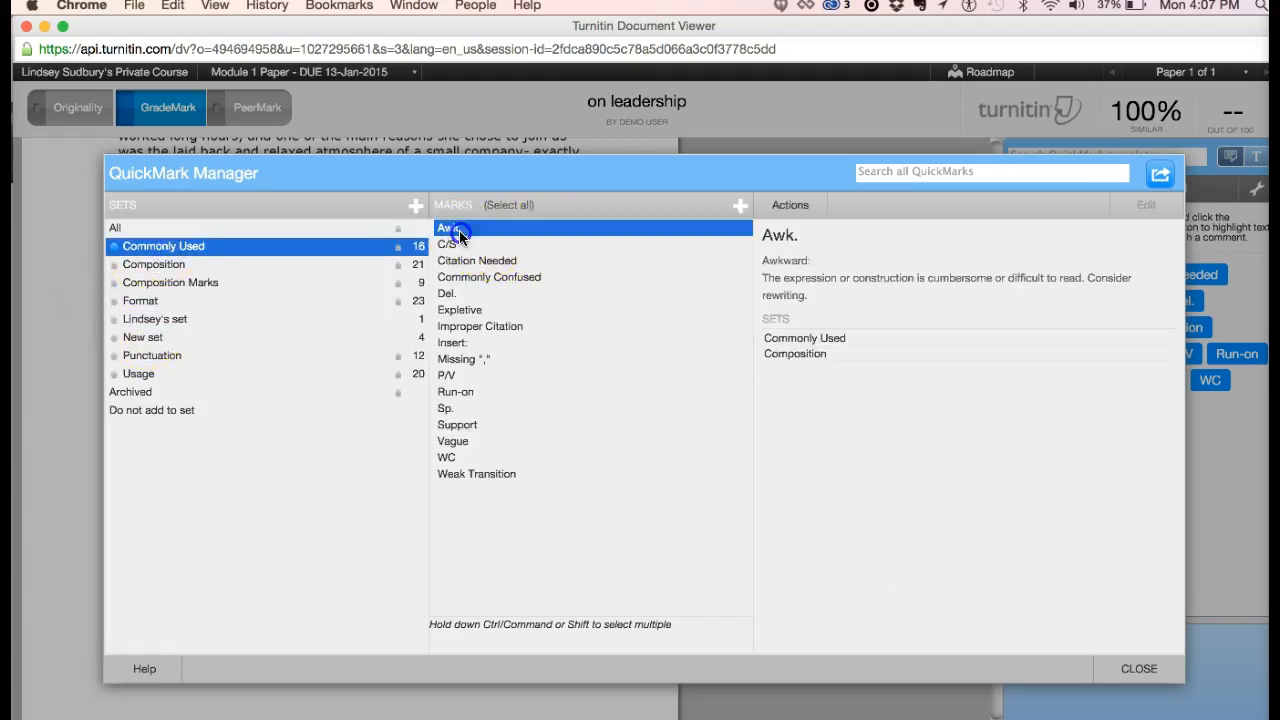
shift+click(471, 476)
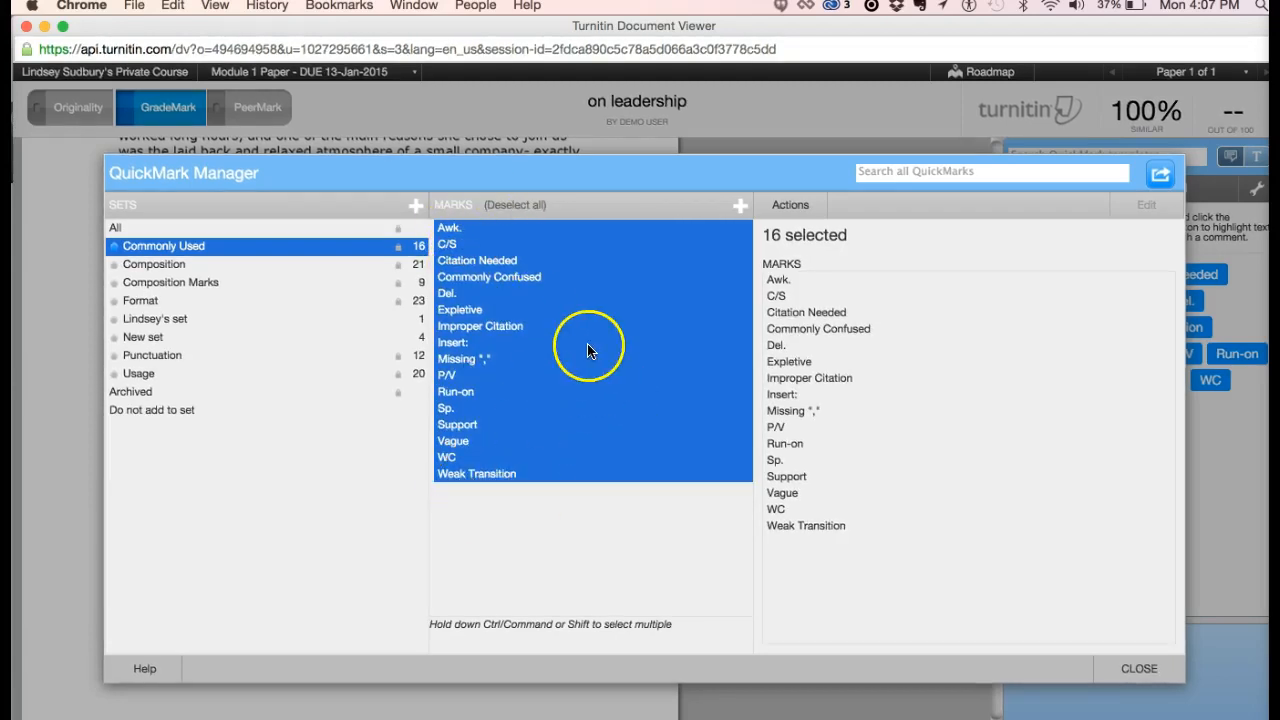
click(800, 206)
click(800, 258)
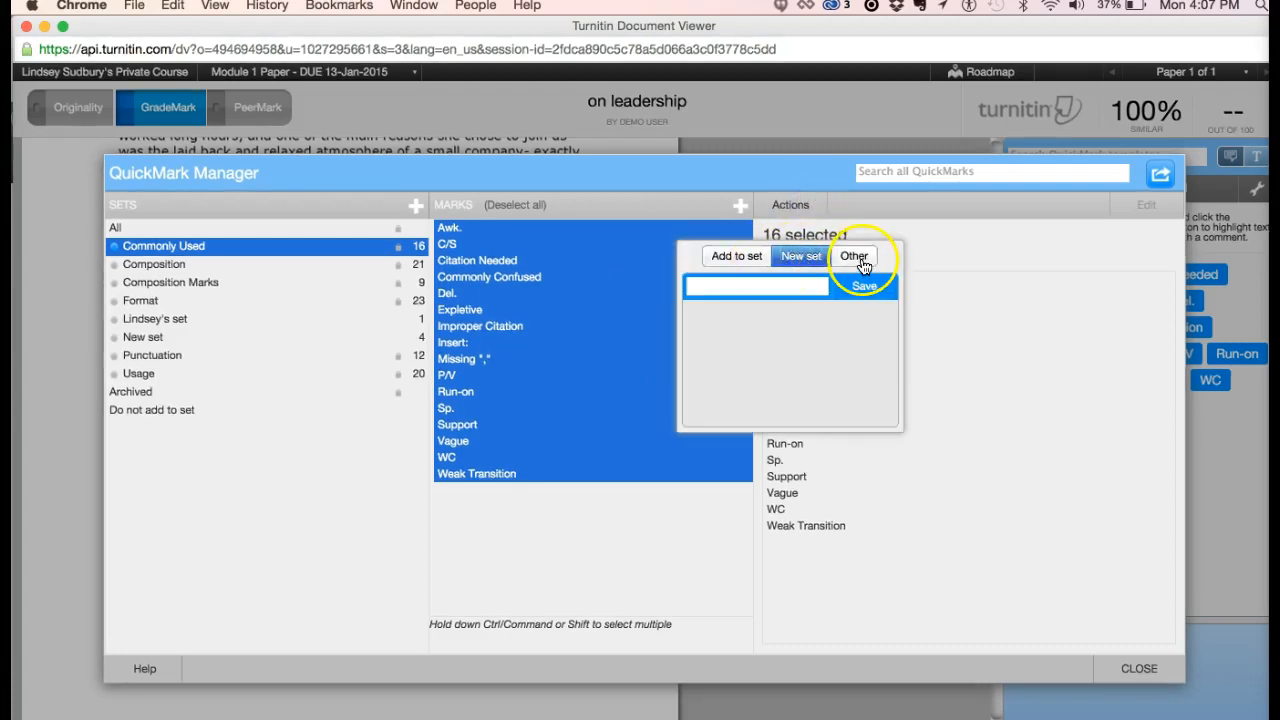
click(729, 258)
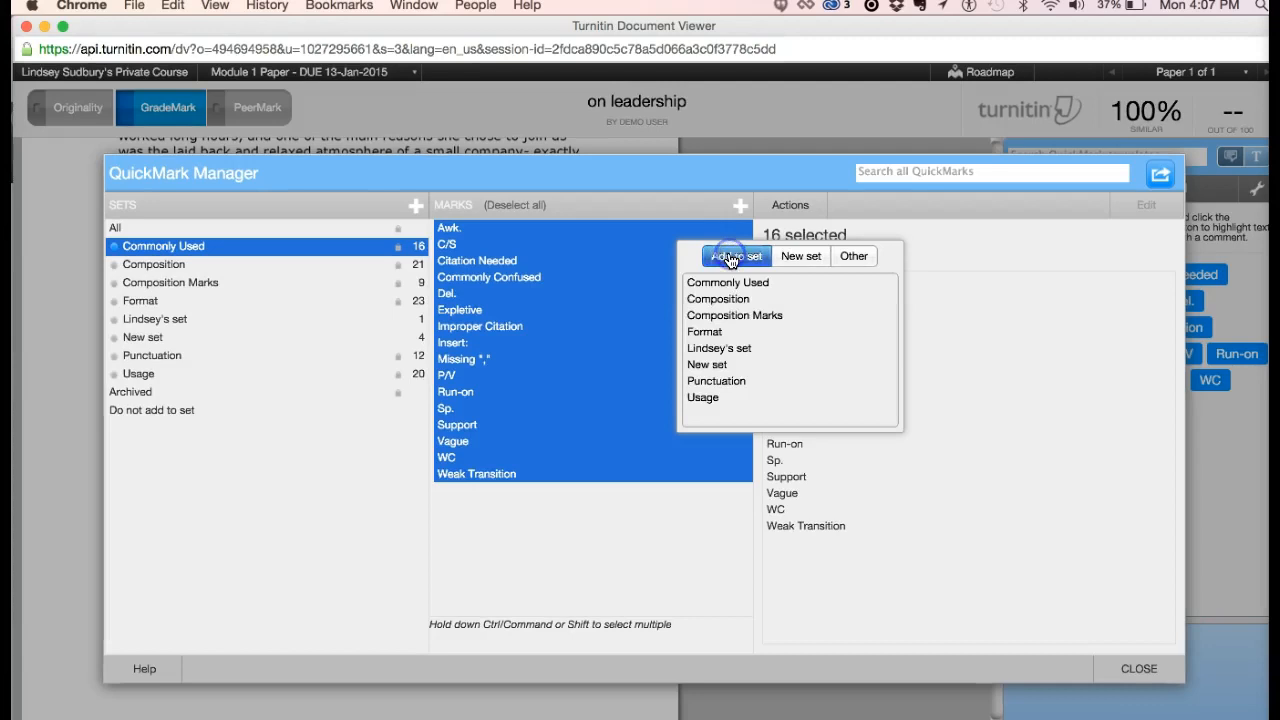
click(702, 365)
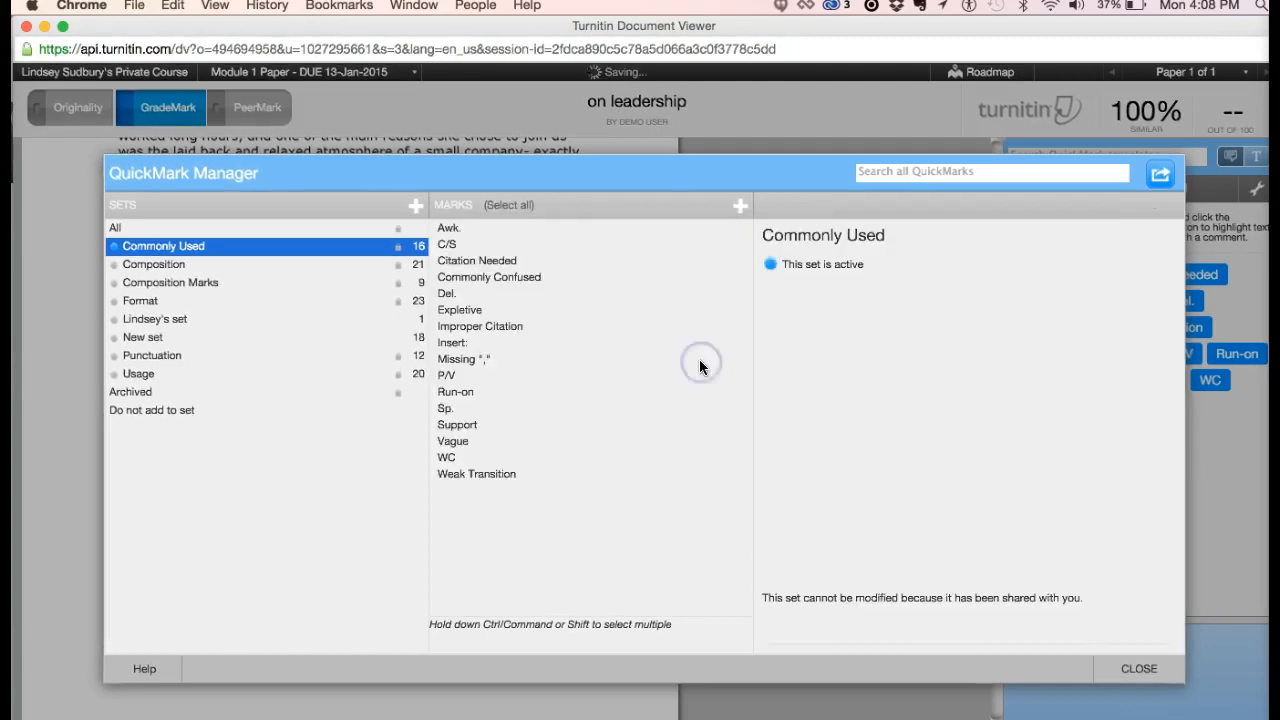
click(240, 225)
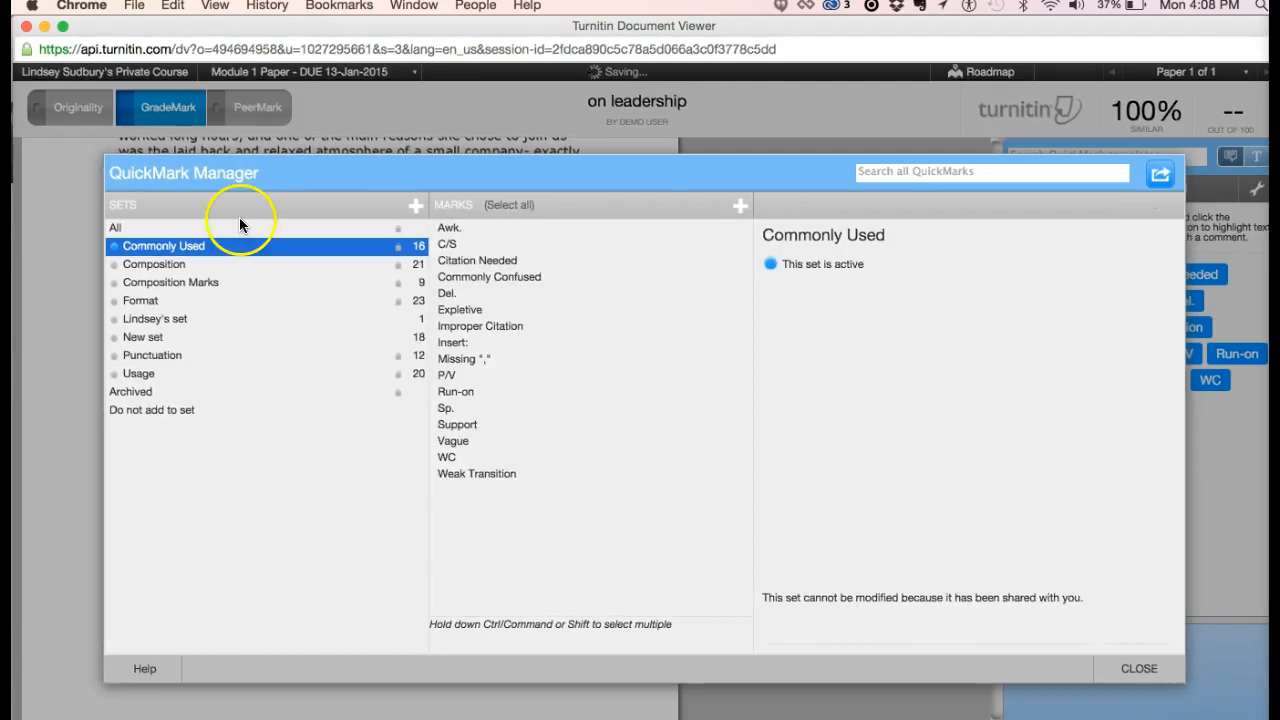
click(152, 338)
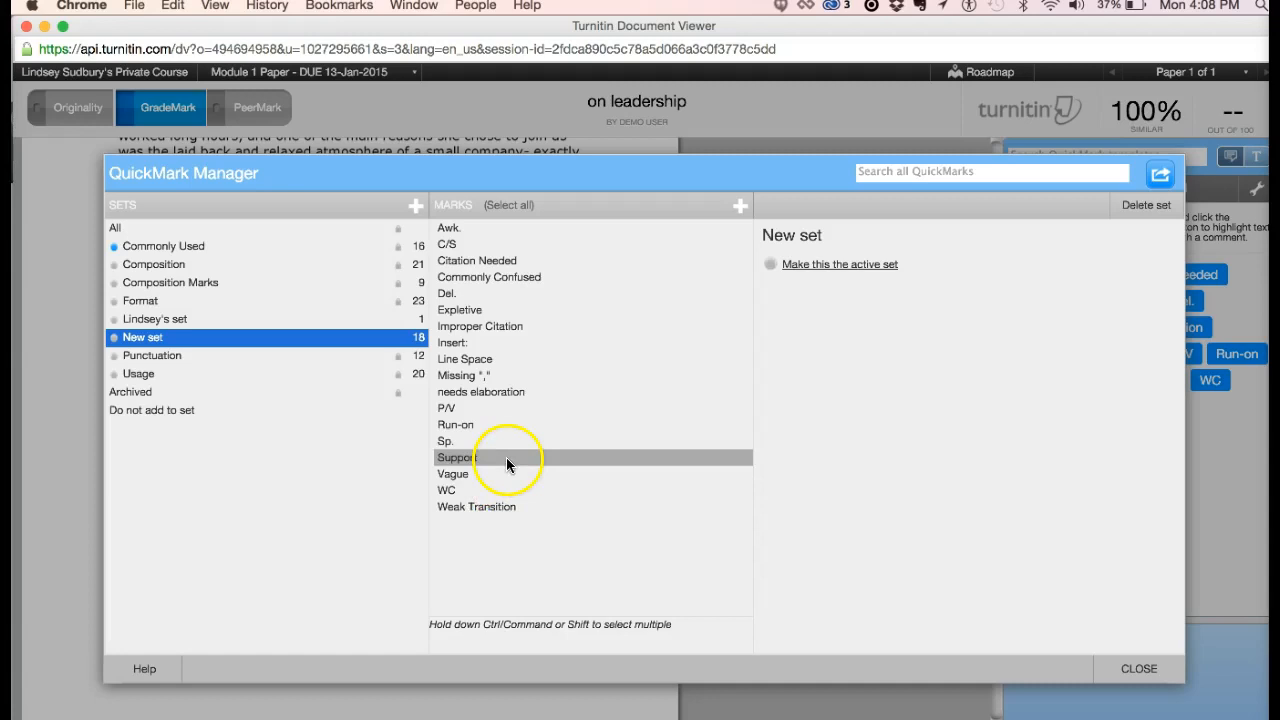
click(1126, 670)
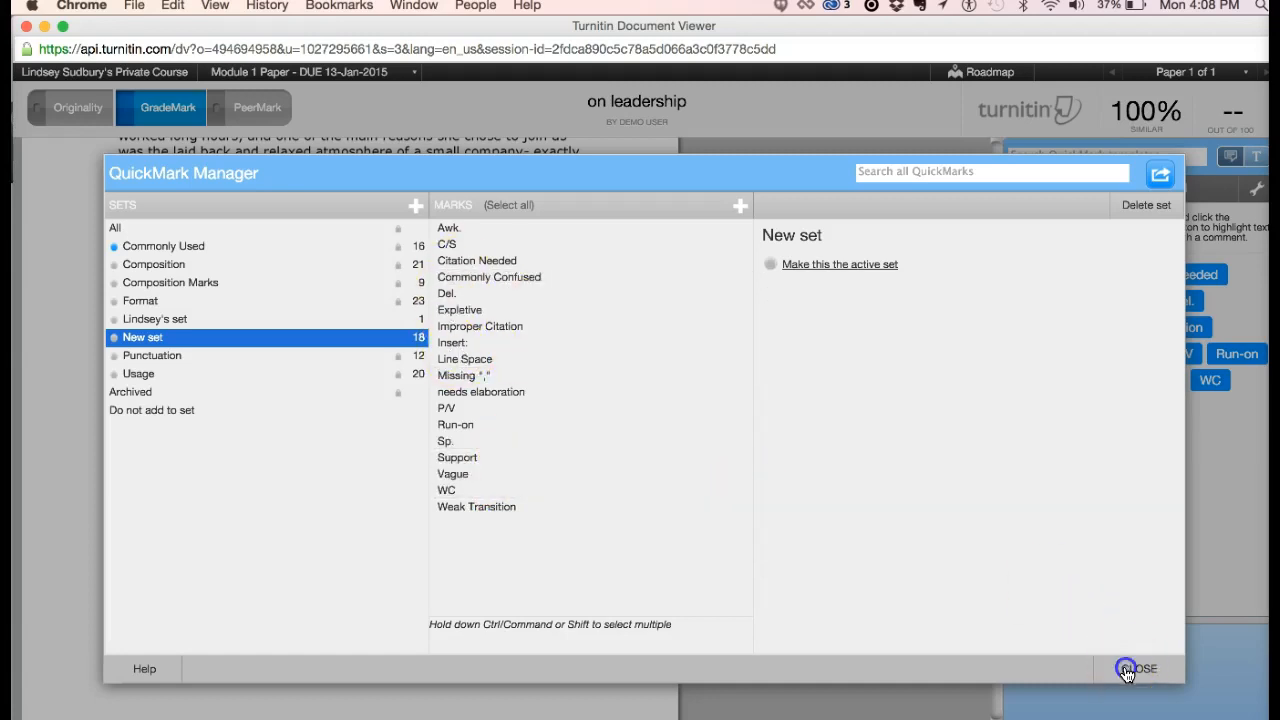
click(1255, 189)
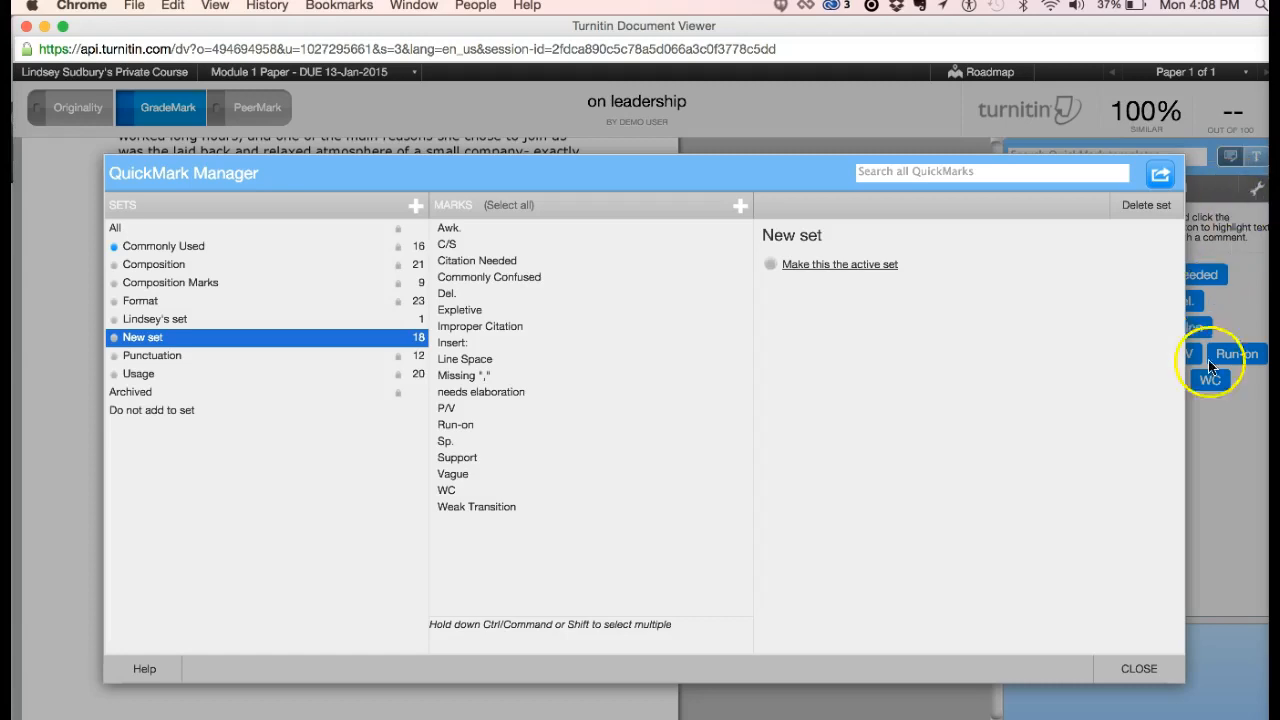
click(1137, 670)
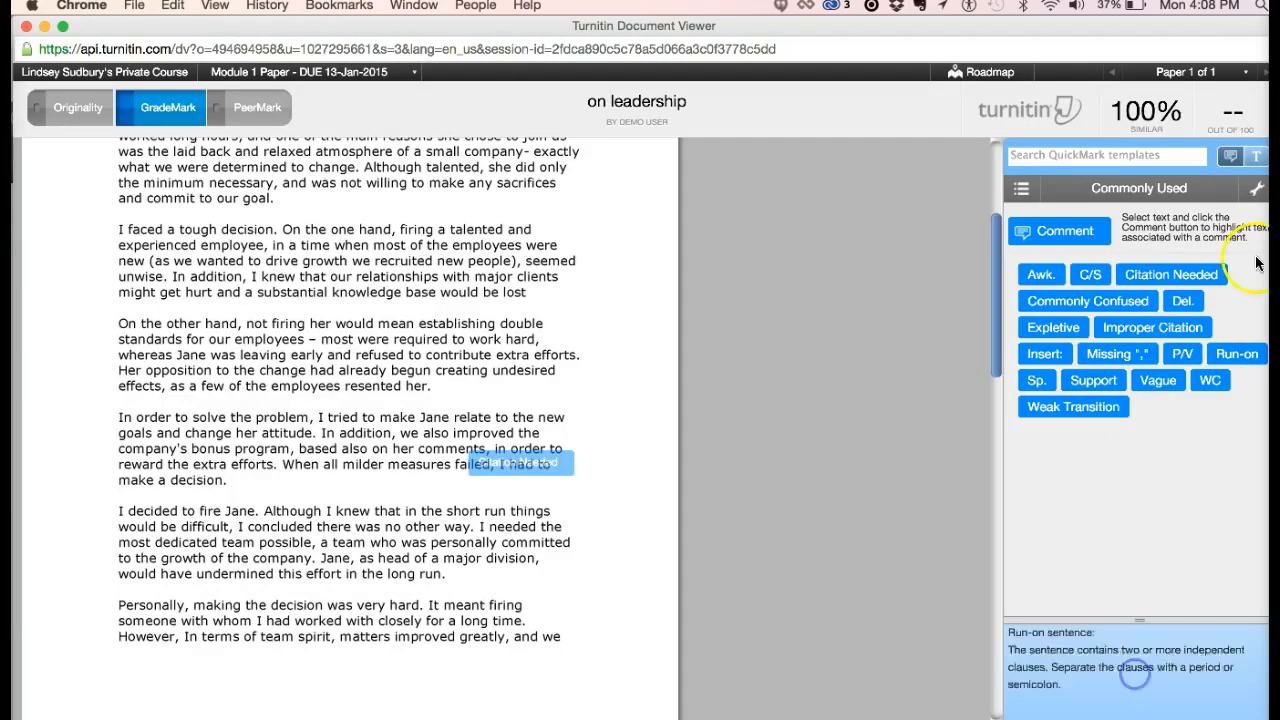
click(1254, 188)
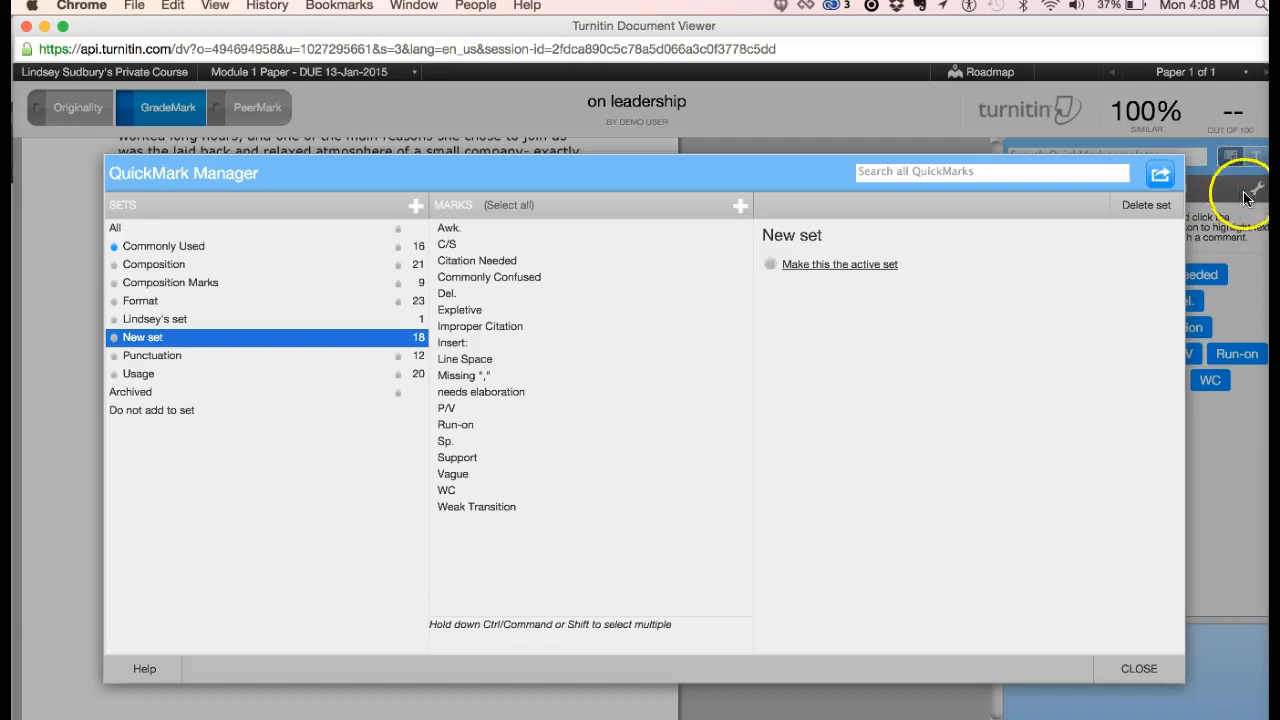
Make New set the active QuickMark set and close the QuickMark Manager.
click(170, 337)
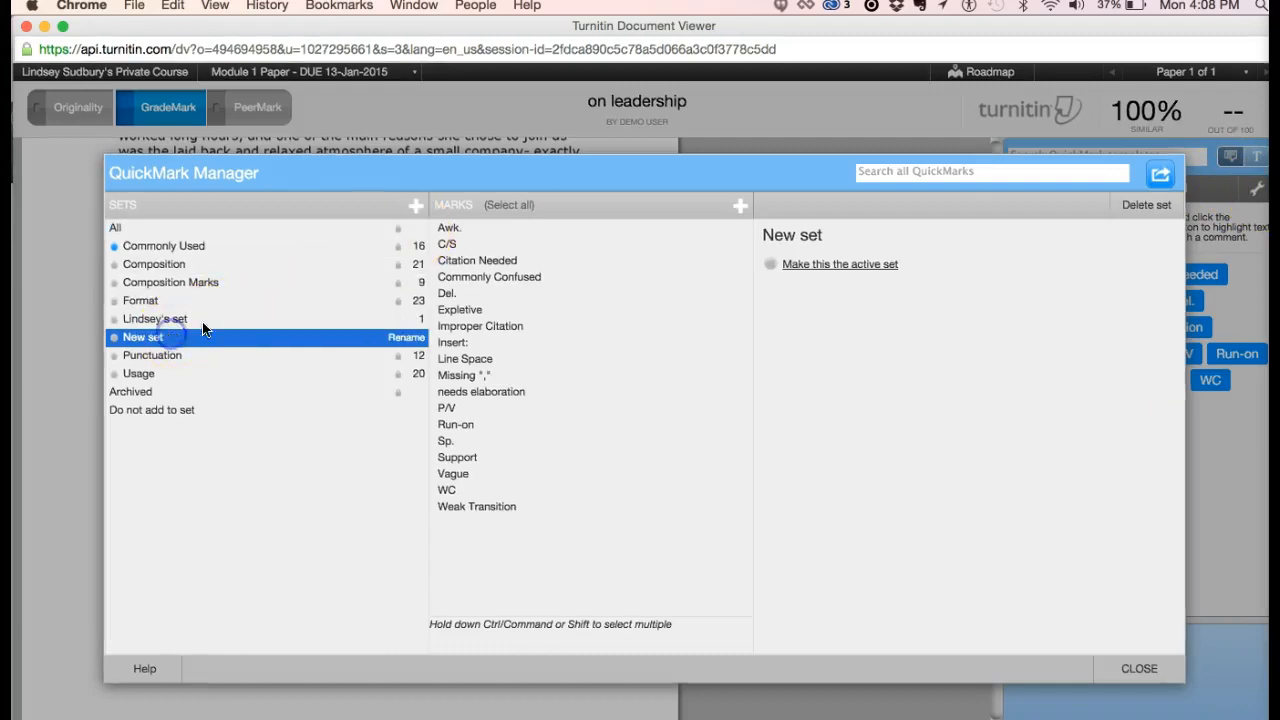
click(866, 265)
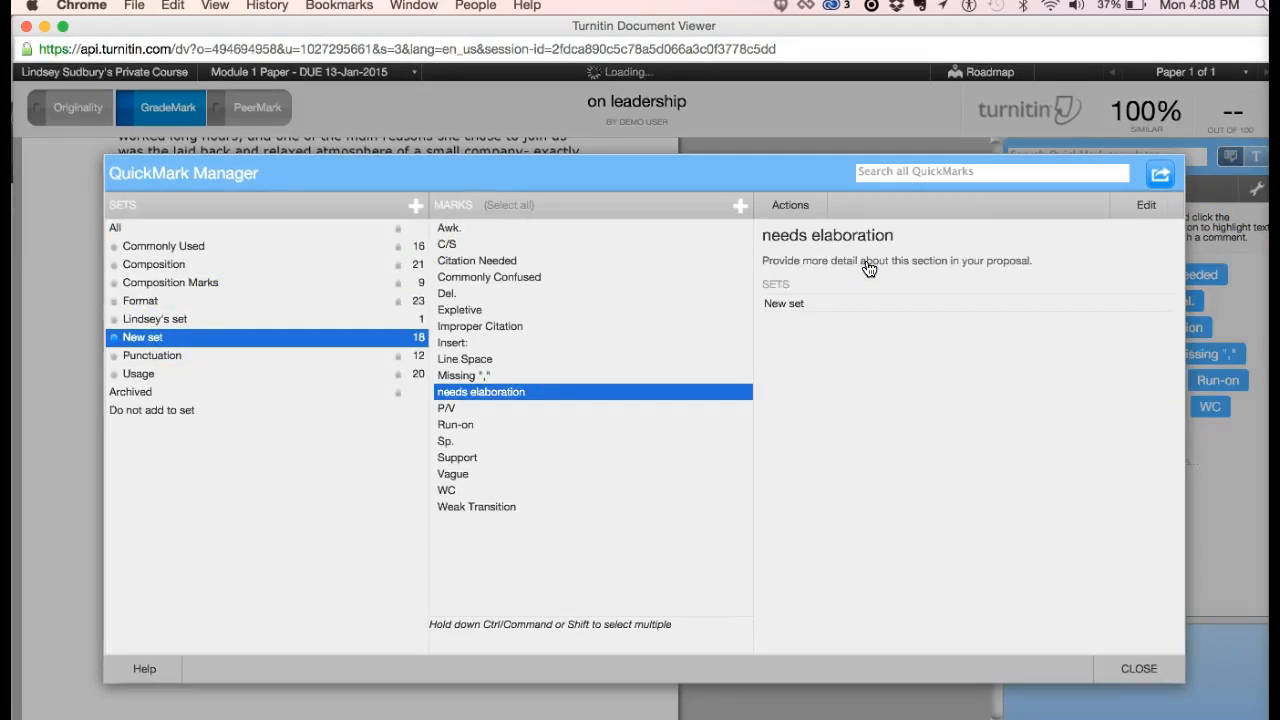
click(1139, 667)
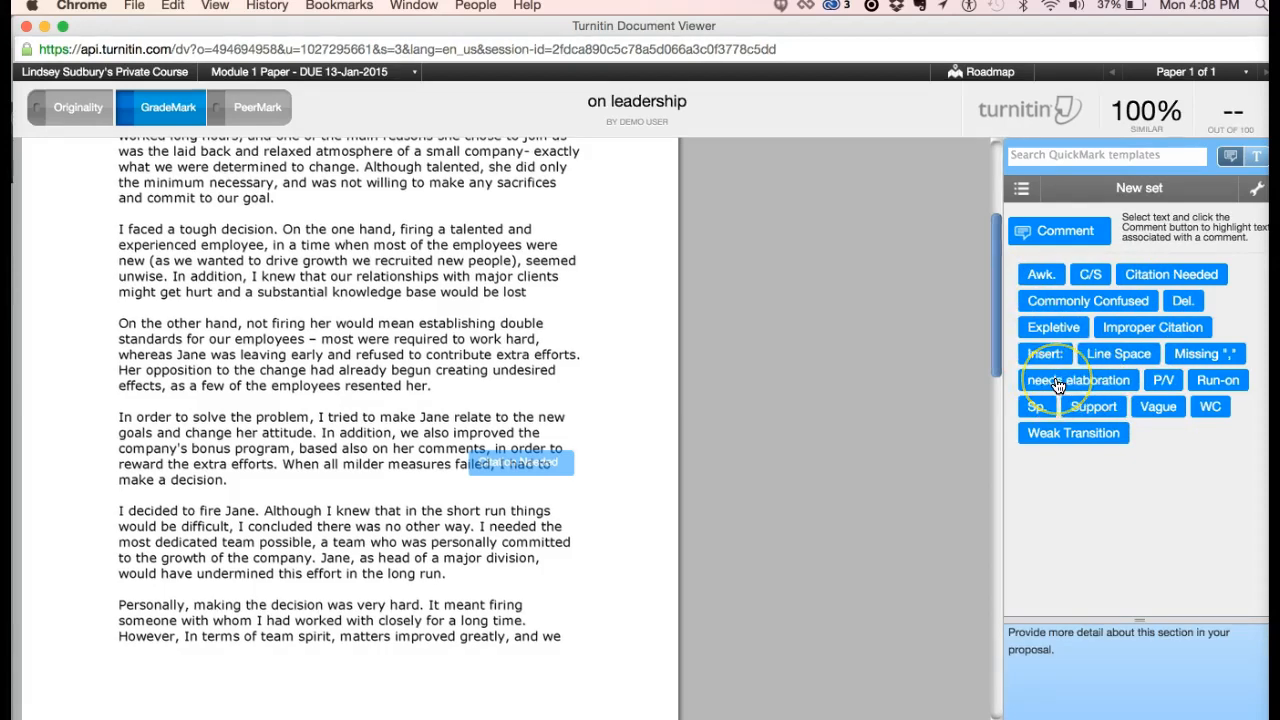
Place the needs elaboration mark in the paragraph starting "I faced a tough decision" and save the comment "ad hoc comment" in the paragraph below.
drag(1057, 386, 384, 248)
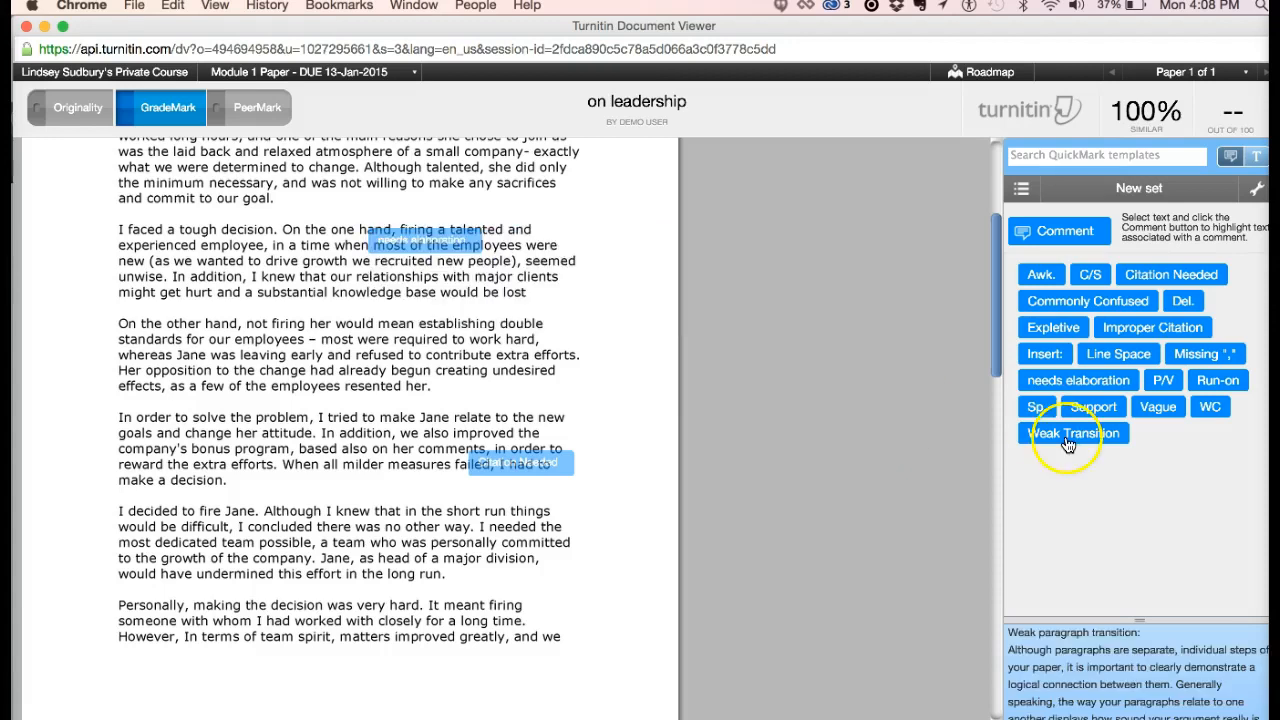
mouse_move(422, 242)
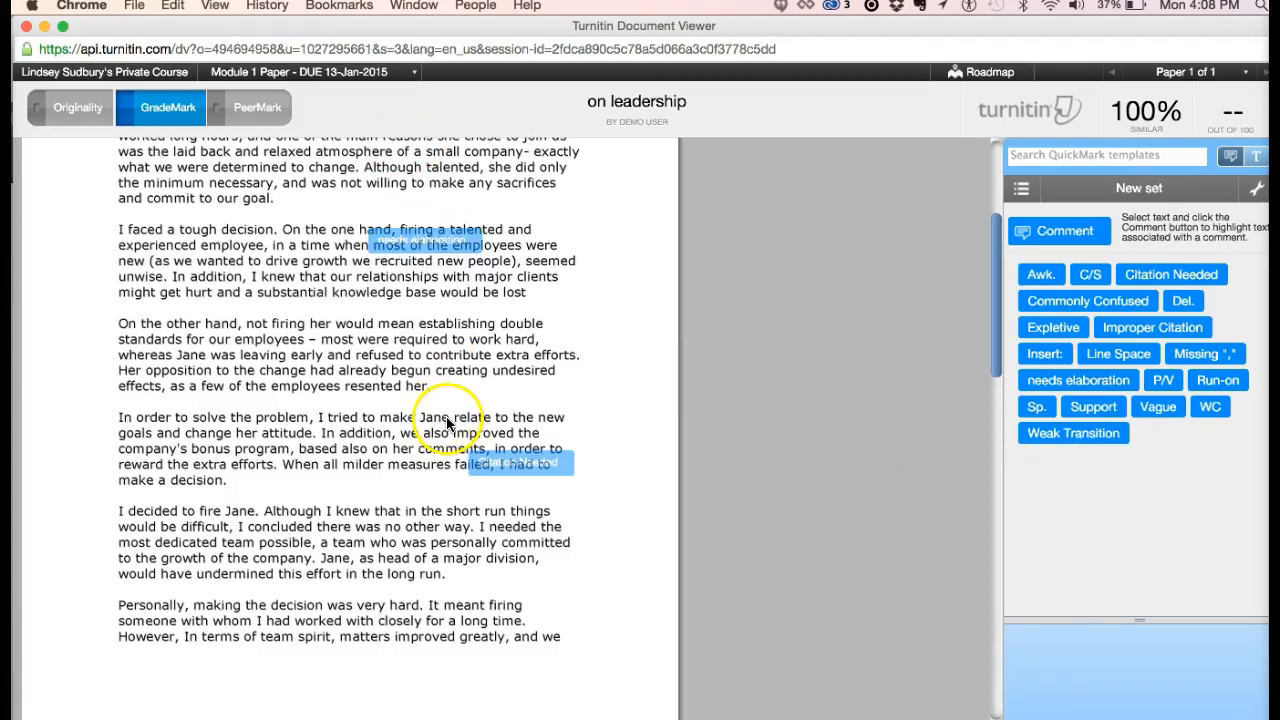
click(525, 355)
click(564, 390)
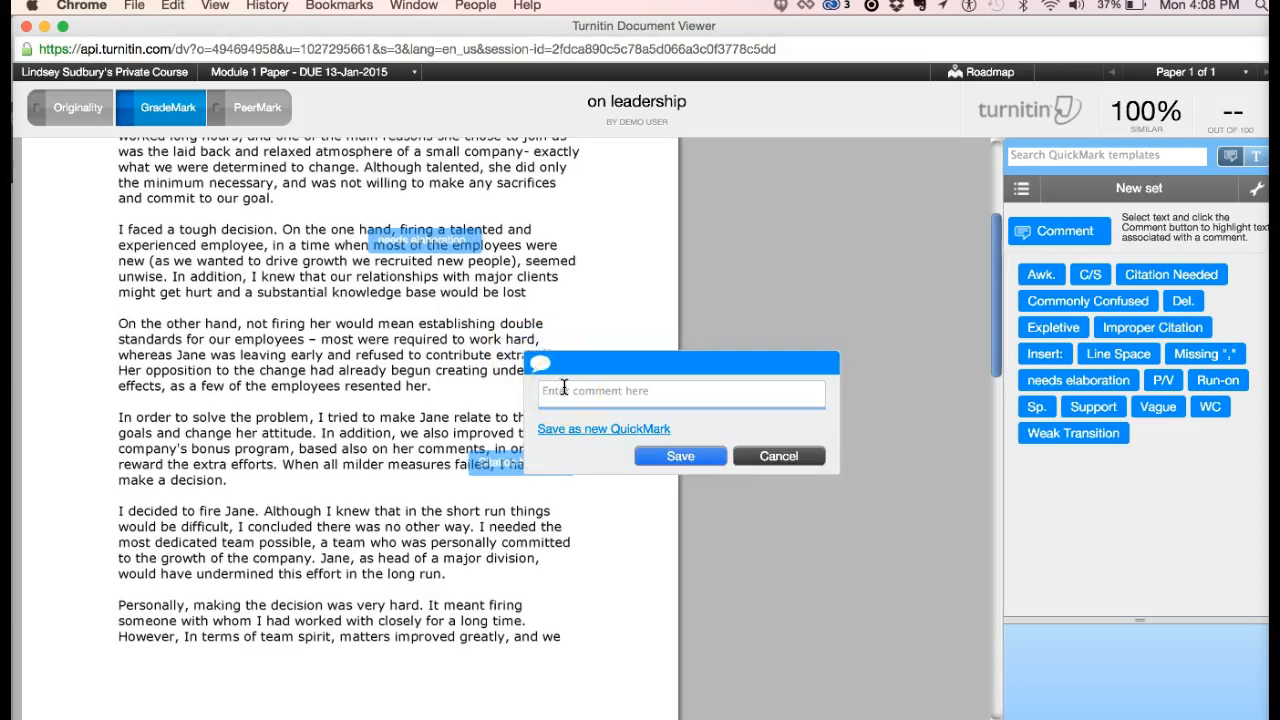
text(ad hoc comment)
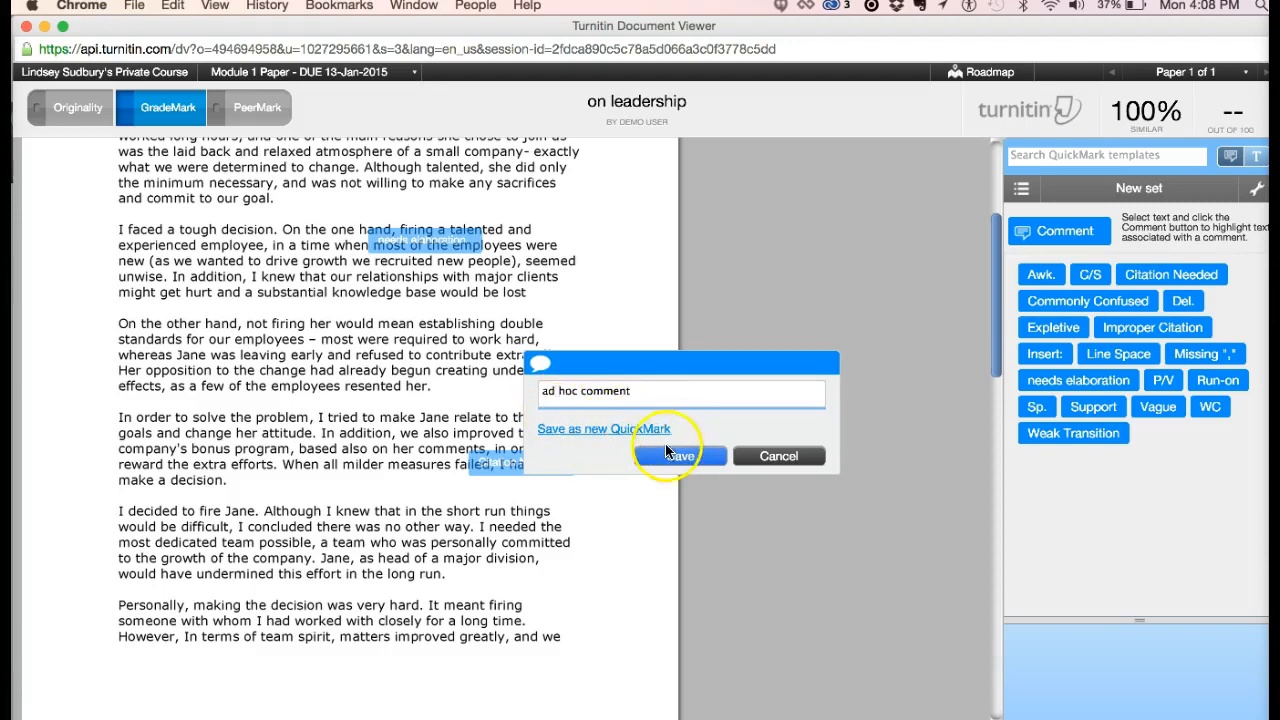
click(674, 464)
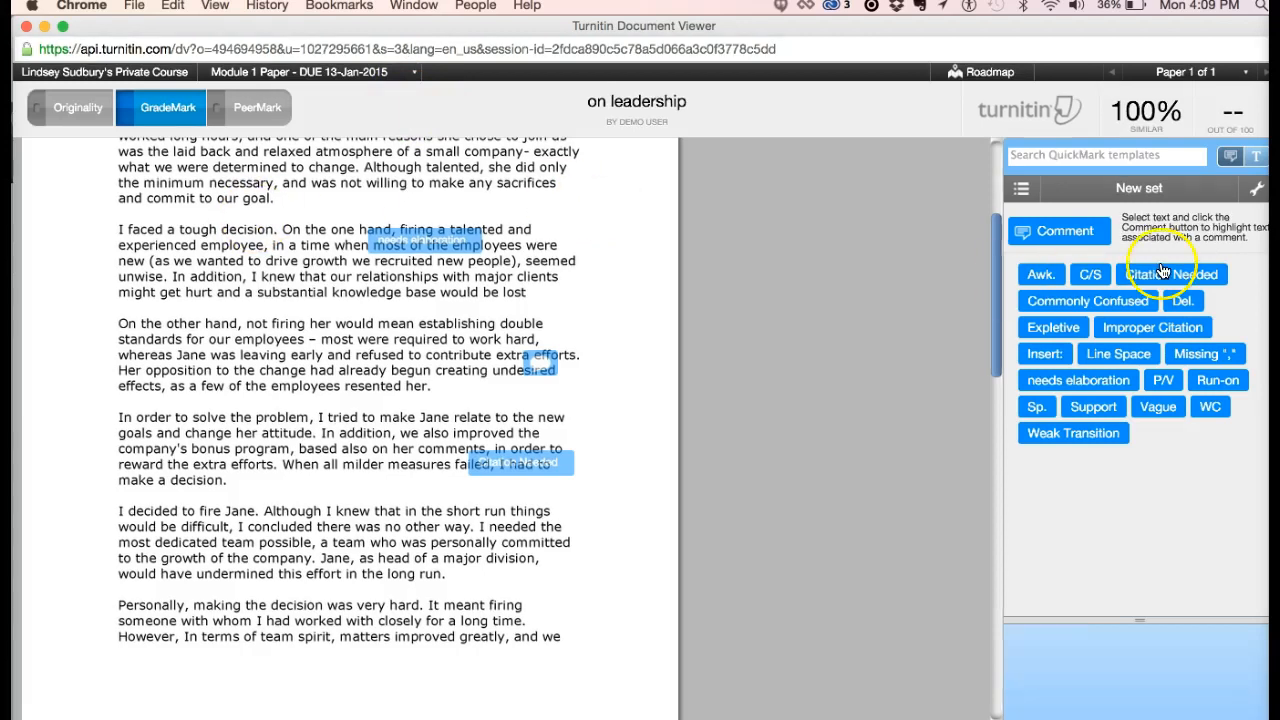
Set the paper's grade to 3 out of 100.
click(1228, 112)
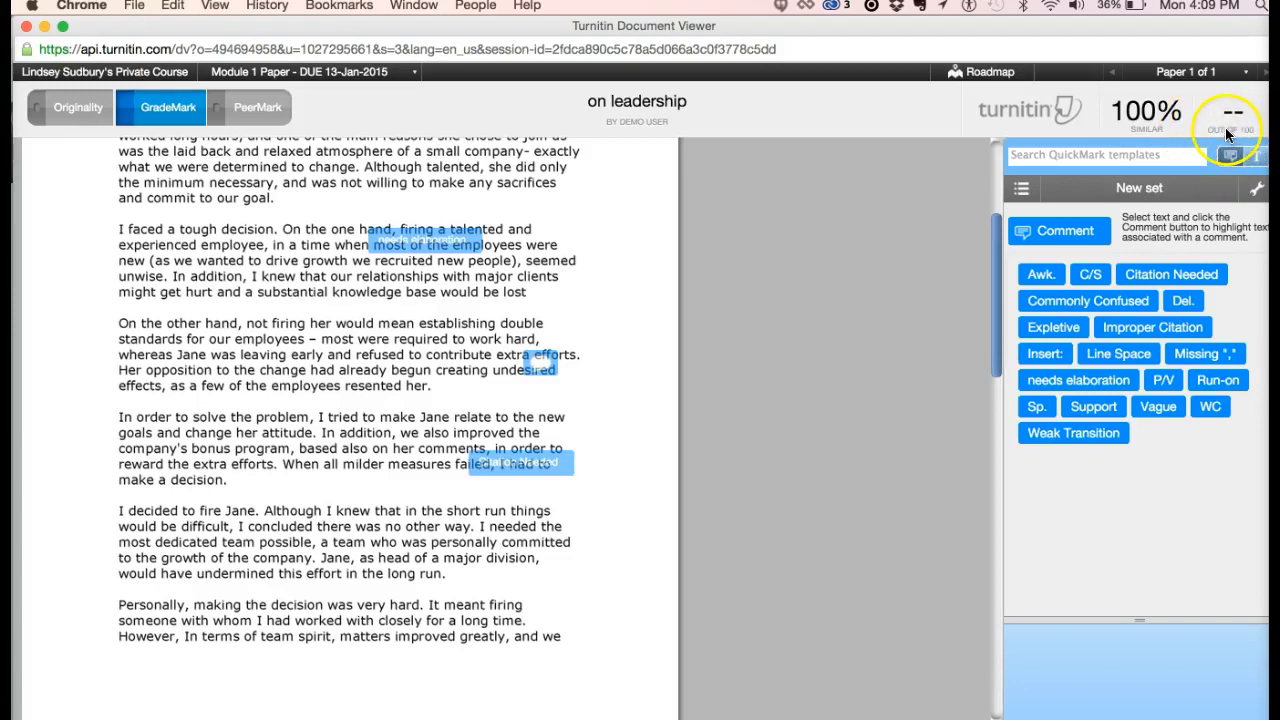
click(1232, 111)
text(90)
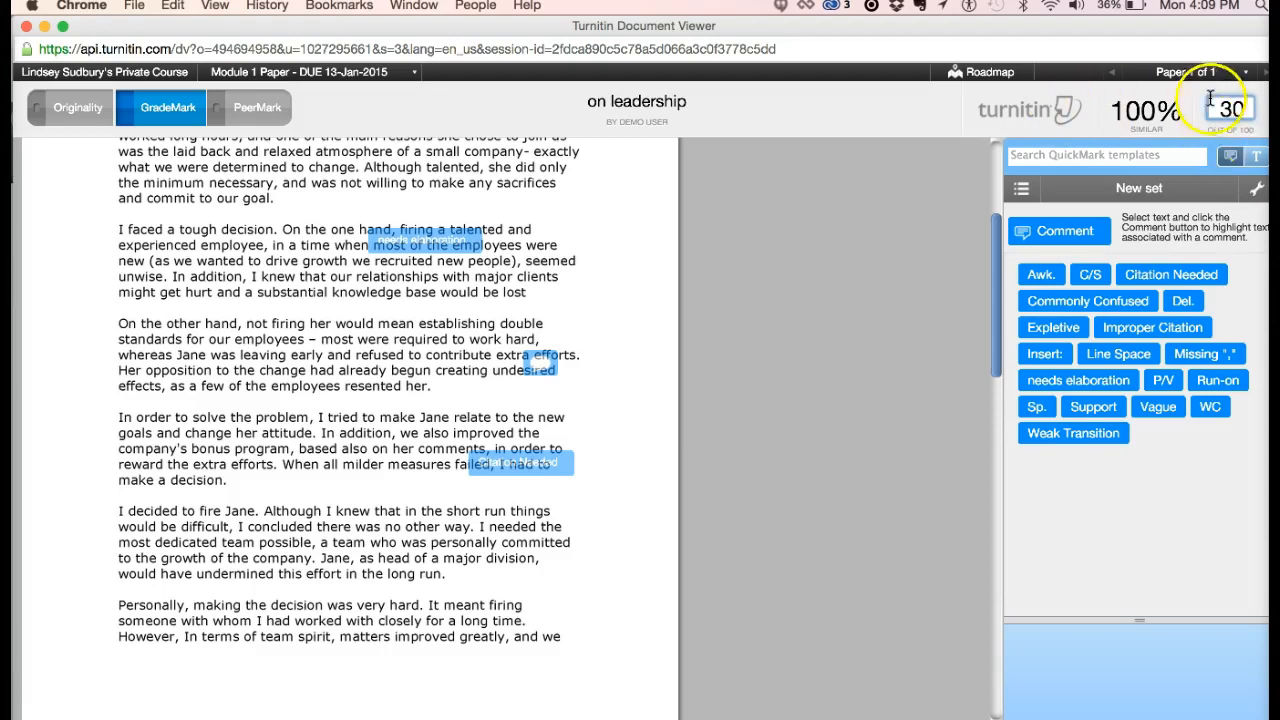
drag(1225, 109, 1245, 109)
text(3)
key(Return)
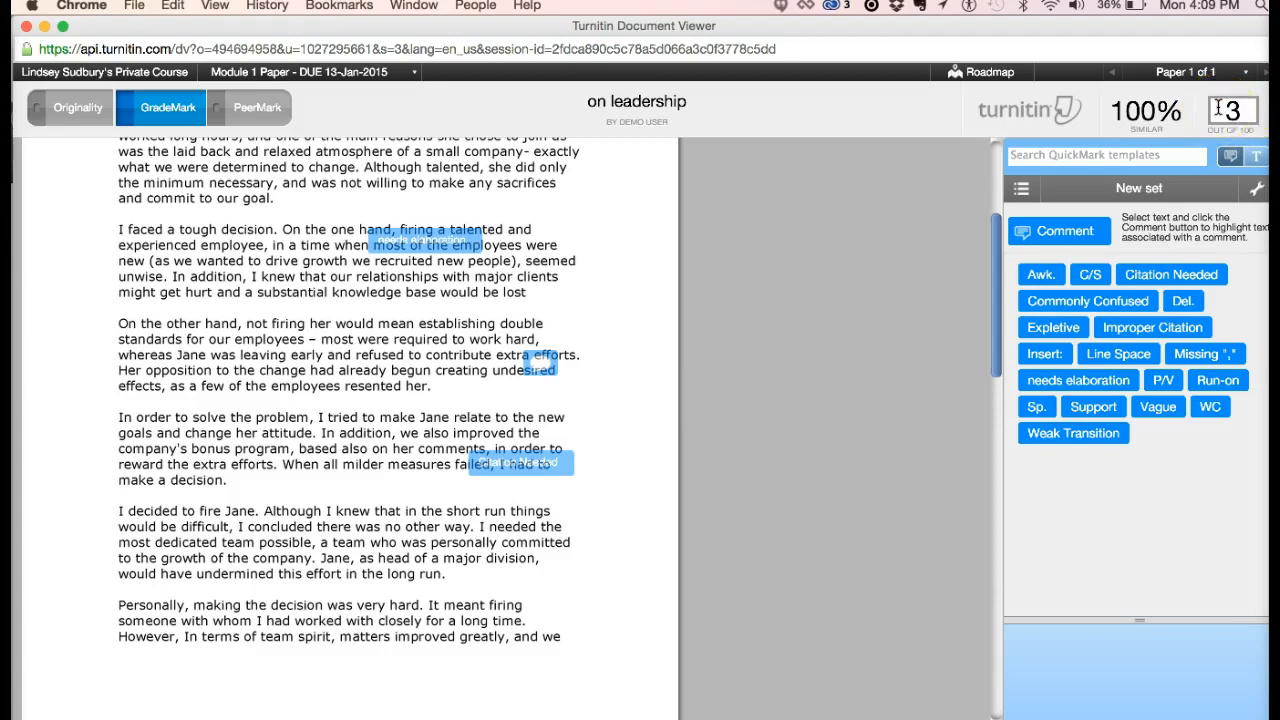